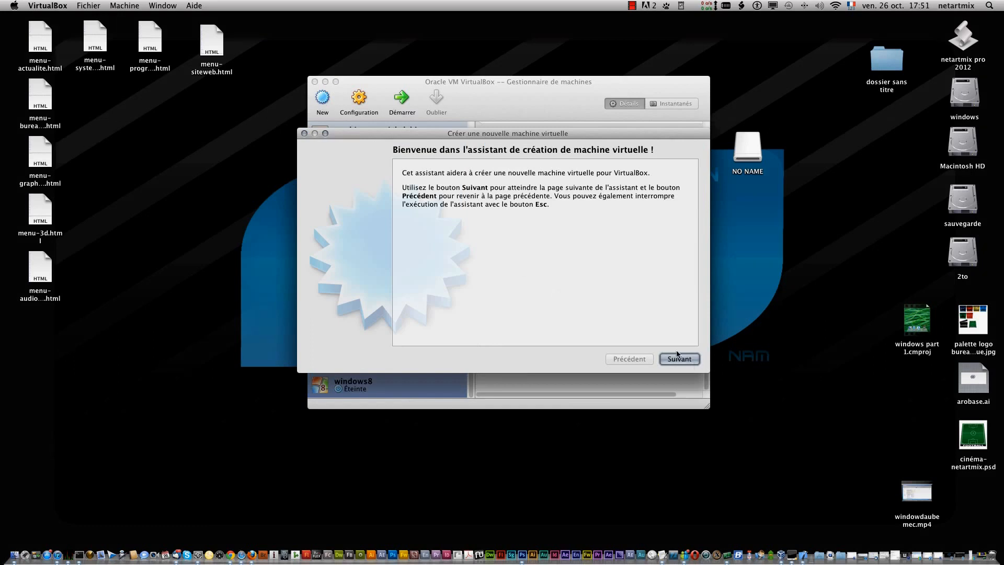
- Name the new virtual machine machine-windows8-iso, with Microsoft Windows as the operating system and Windows 8 as the version
click(688, 358)
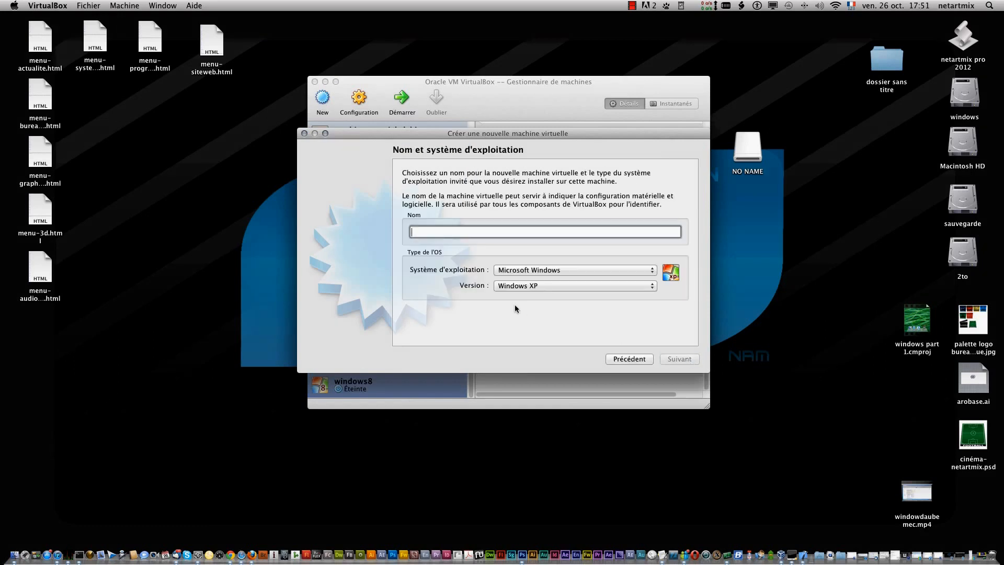
text(machine-)
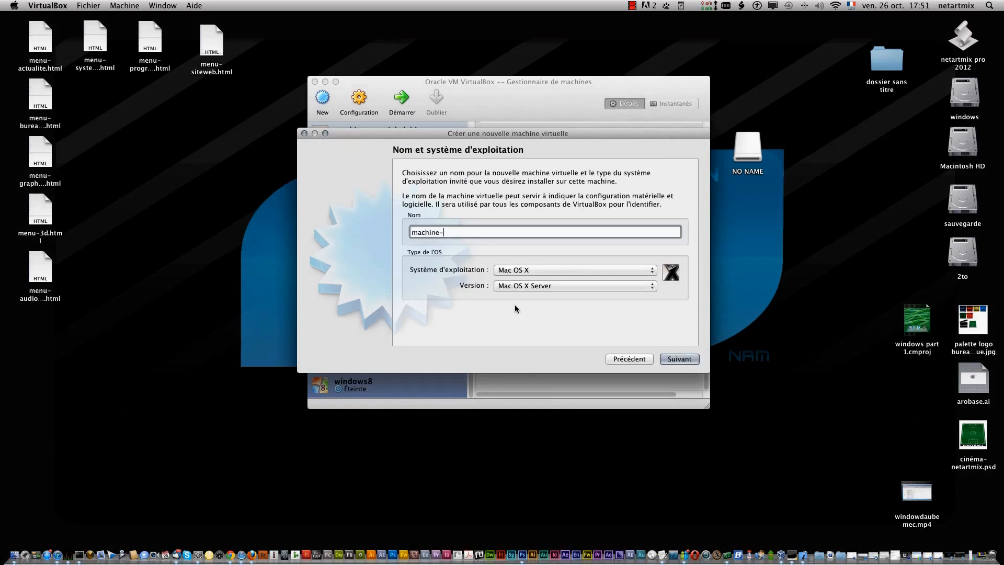
text(windows)
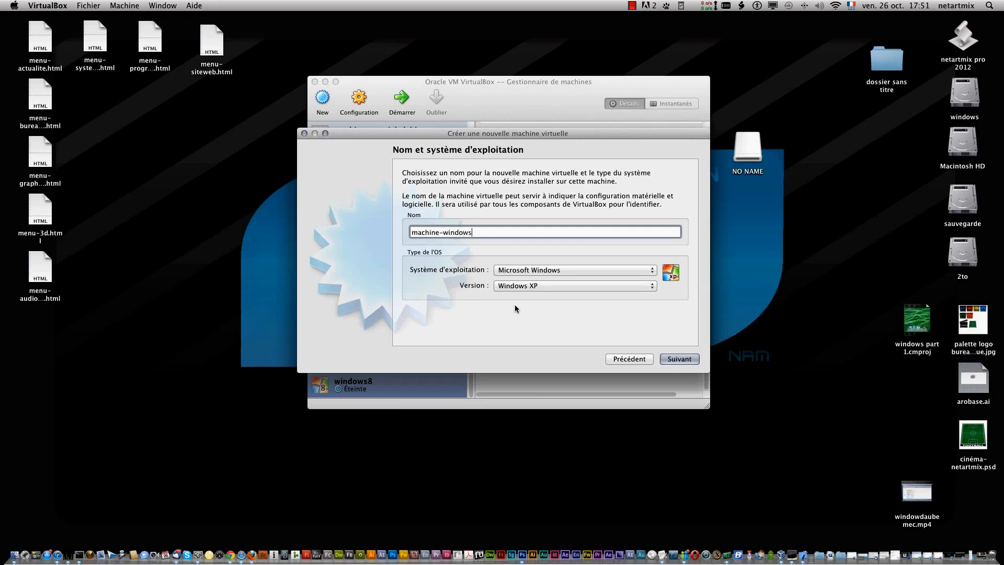
text(8-iso)
click(681, 360)
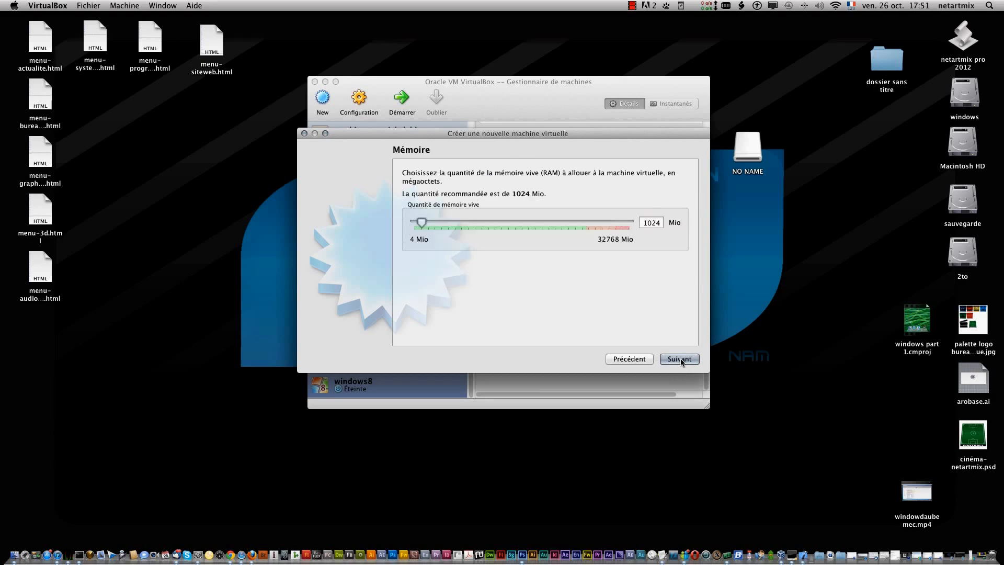
- Allocate 5004 MB of memory to the virtual machine and choose to create a new startup hard disk
drag(424, 229, 449, 222)
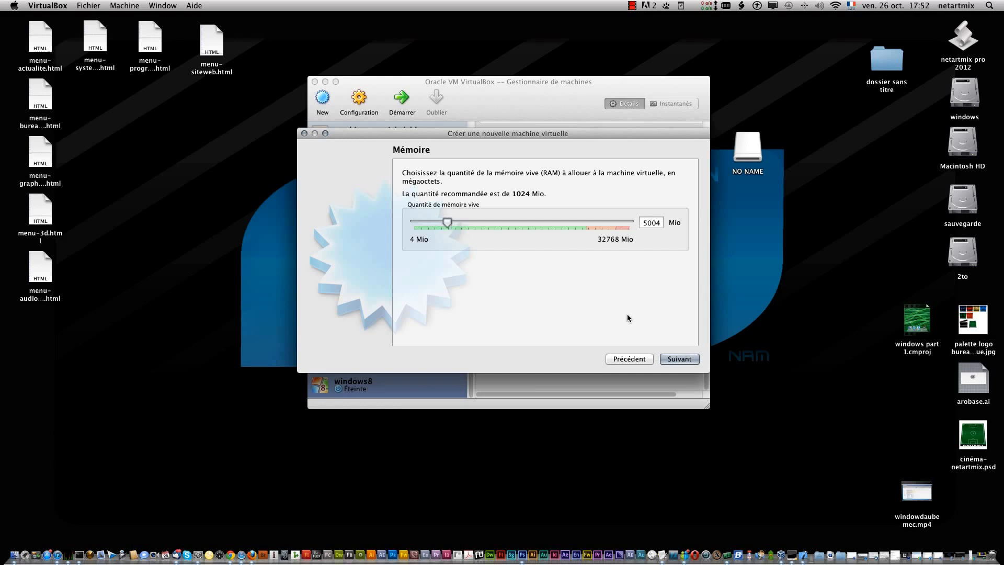
click(683, 359)
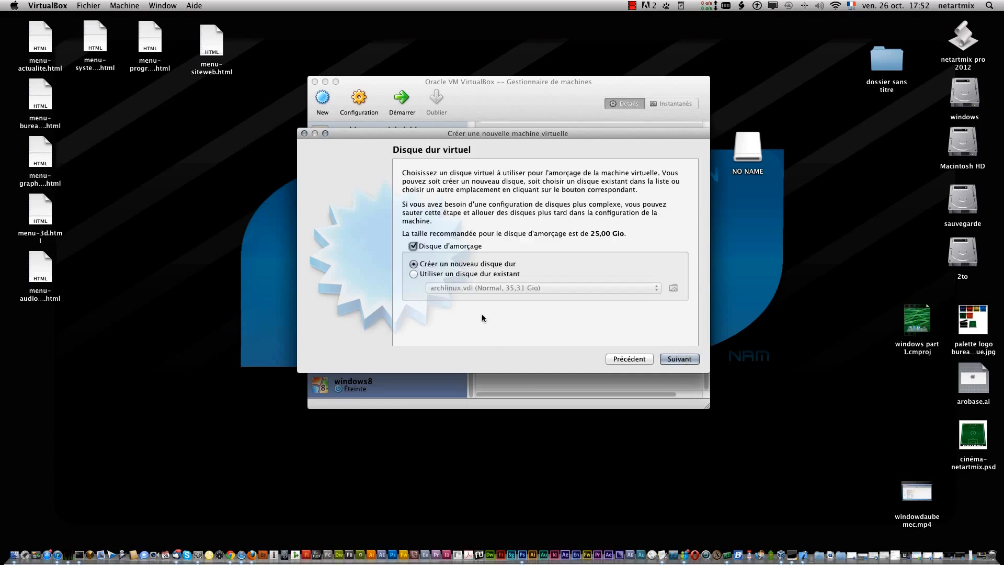
click(685, 358)
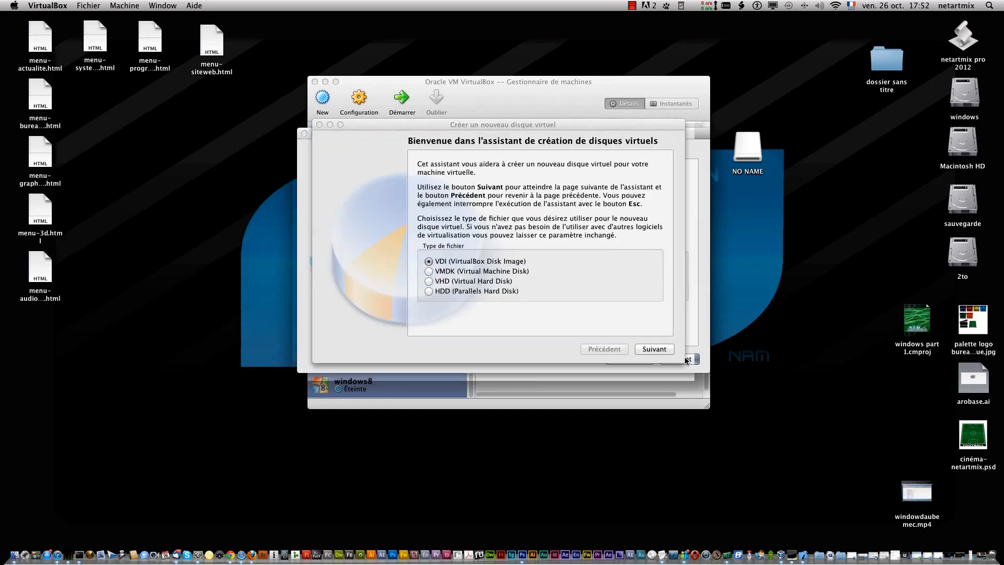
- Create a dynamically allocated VDI disk of about 75.24 GB named machine-windows8-iso and finish creating the virtual machine
click(657, 347)
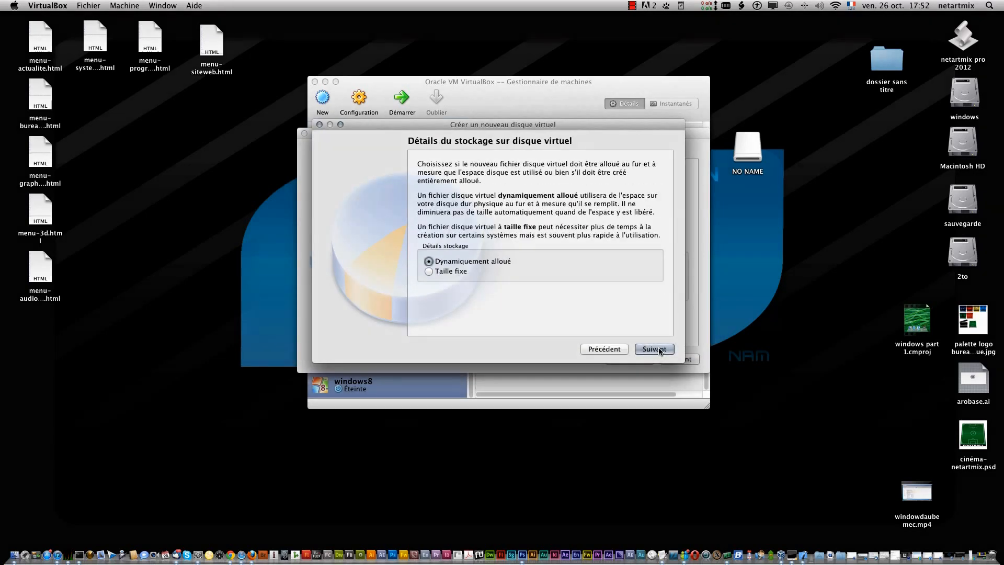
click(658, 347)
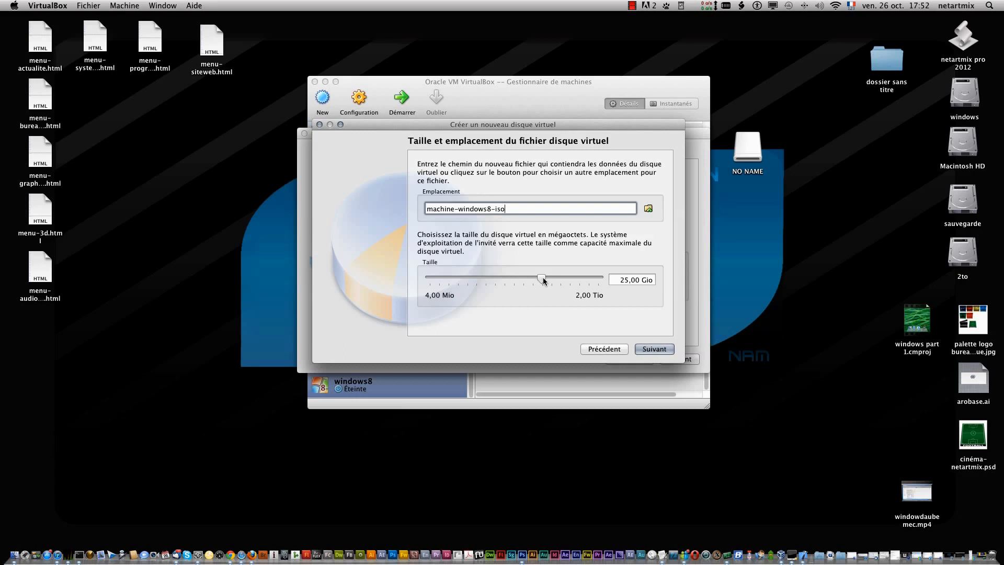
drag(542, 278, 553, 277)
click(655, 349)
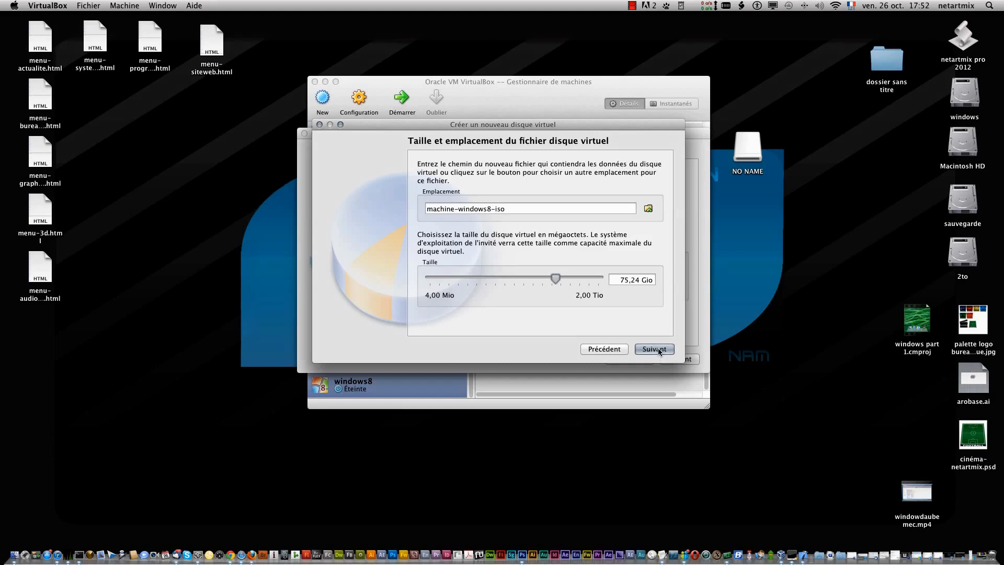
click(656, 349)
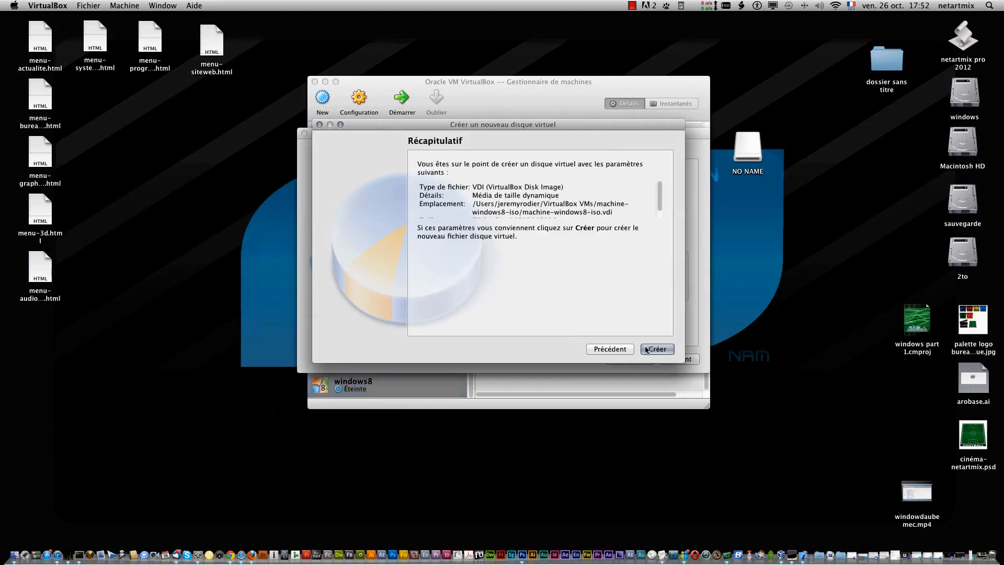
click(656, 349)
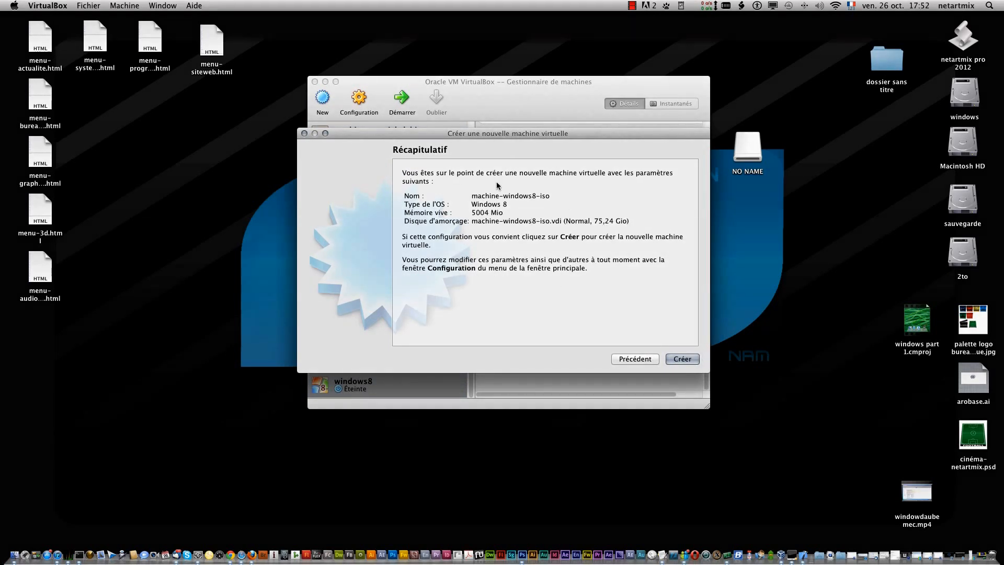
click(682, 359)
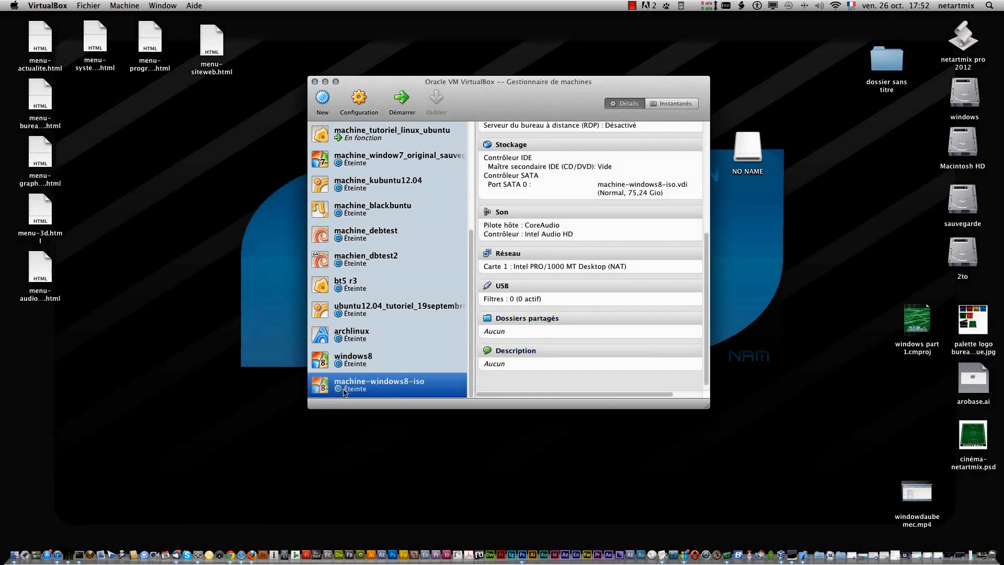
- Open the storage settings of the machine-windows8-iso virtual machine
right_click(393, 385)
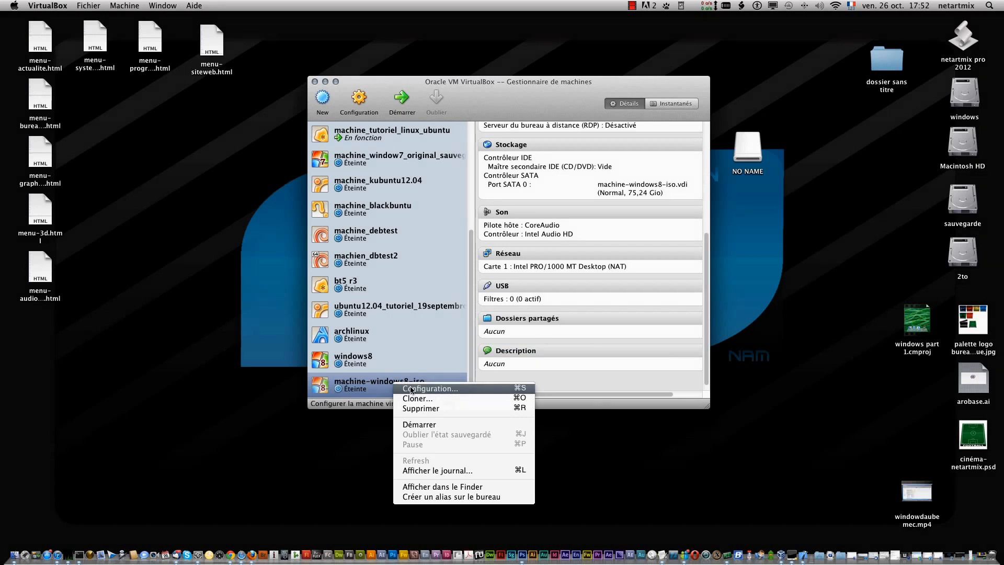
click(411, 389)
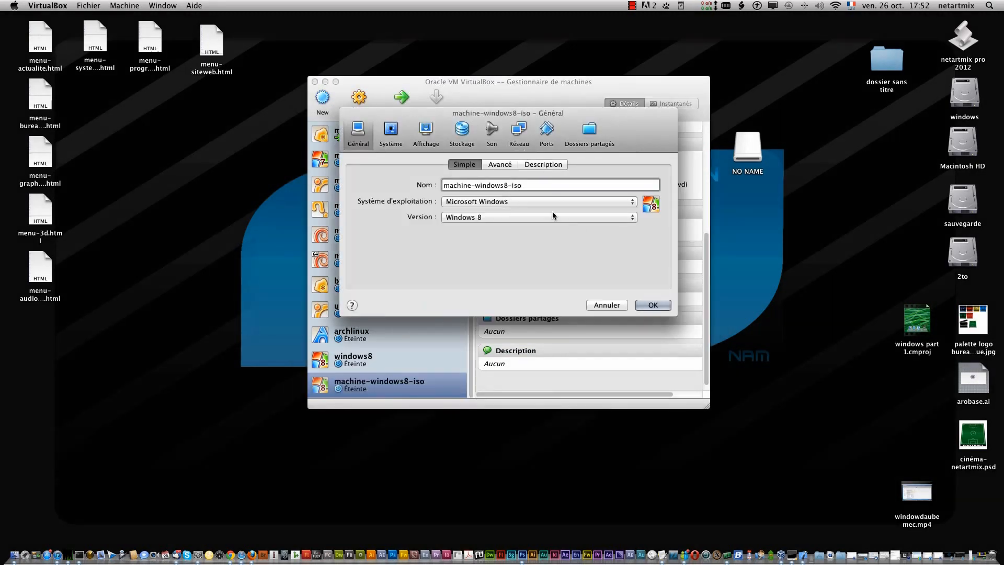
click(462, 137)
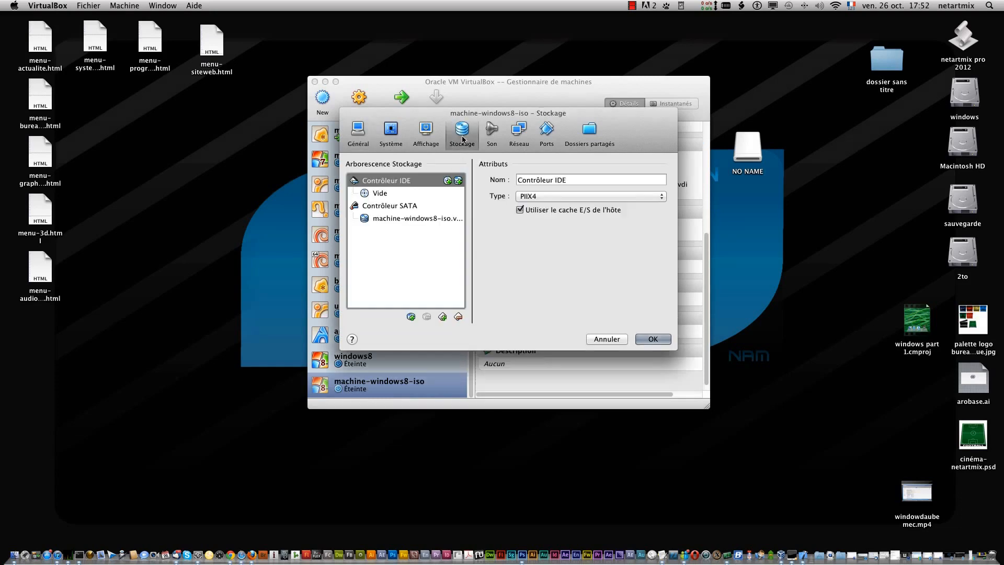
click(447, 181)
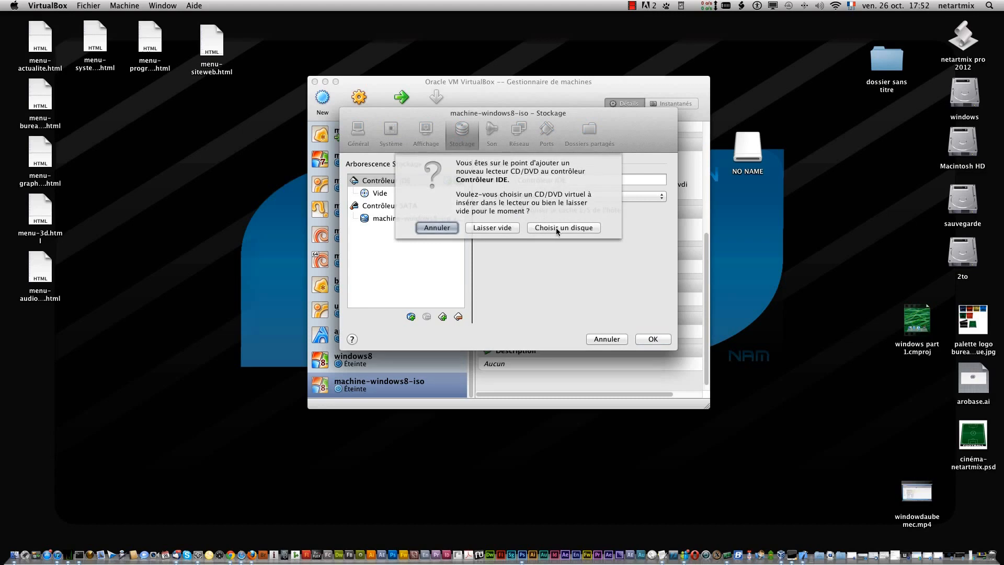
click(632, 6)
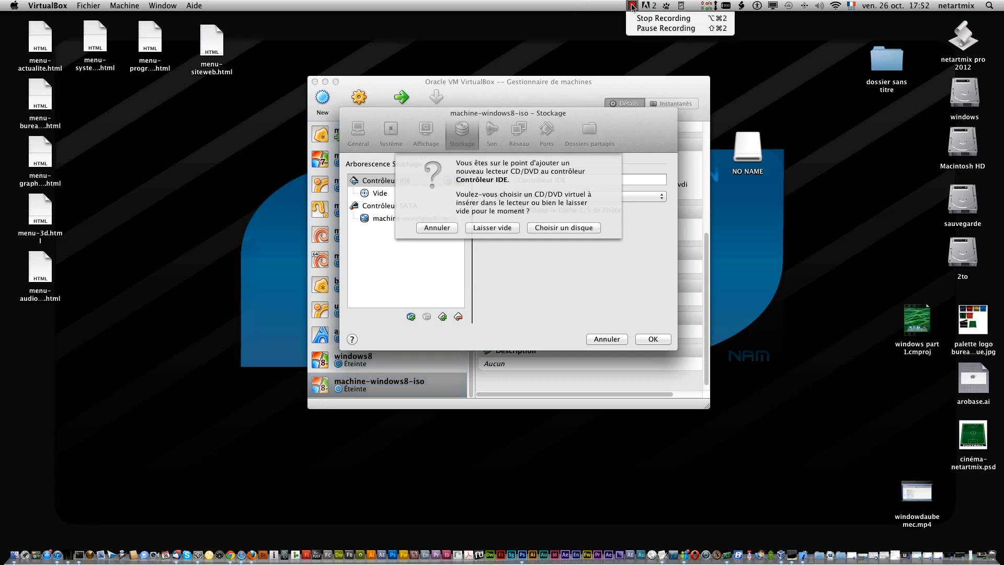
click(646, 28)
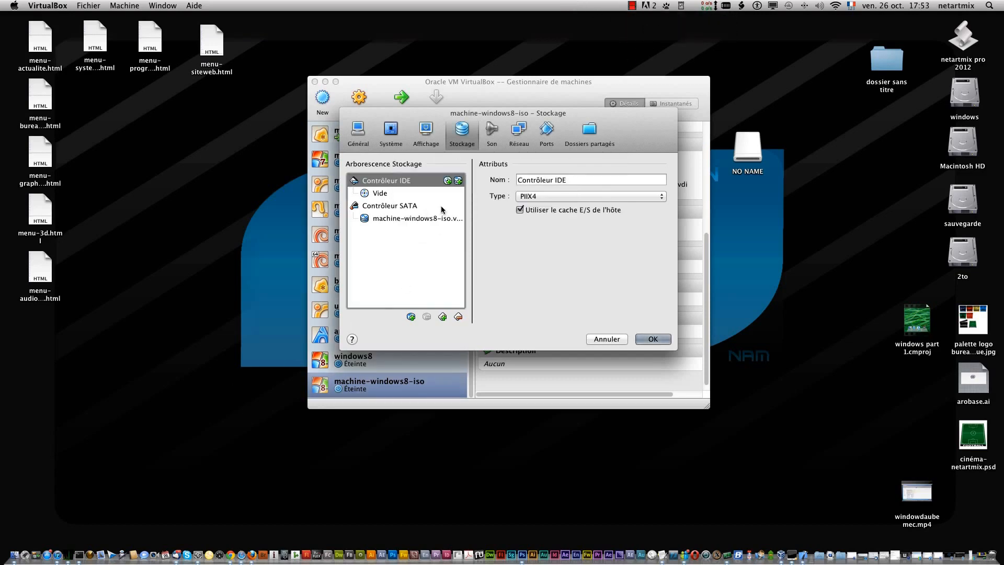
- Add a CD/DVD drive with Windows8.iso to the IDE controller and save the machine's settings
click(448, 181)
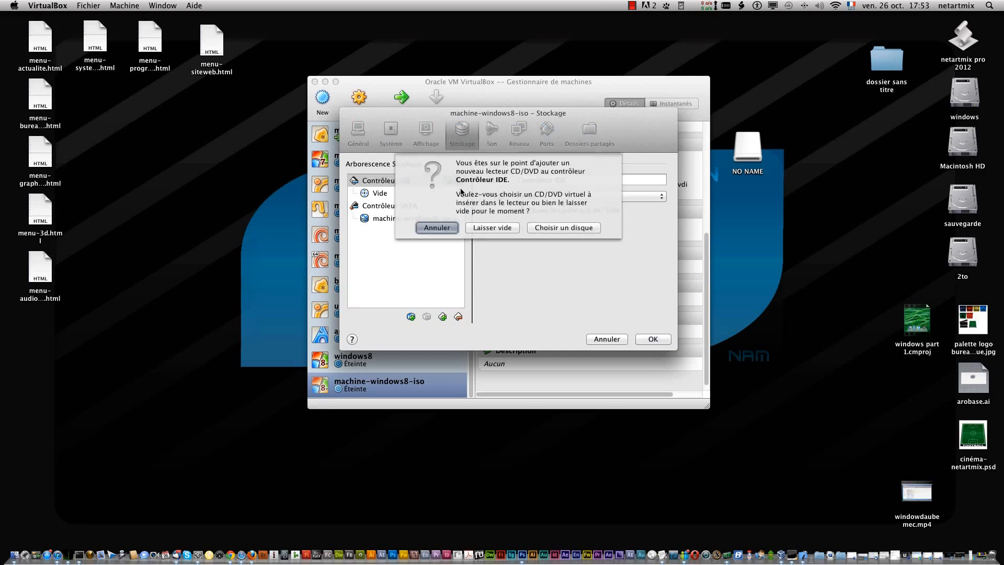
click(546, 229)
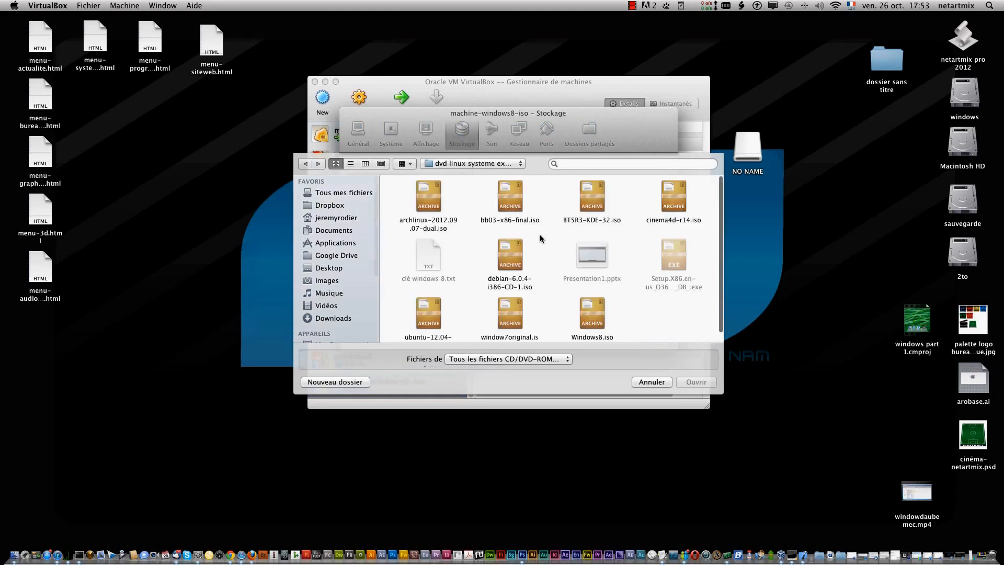
scroll(672, 305, down, 1)
scroll(671, 307, down, 1)
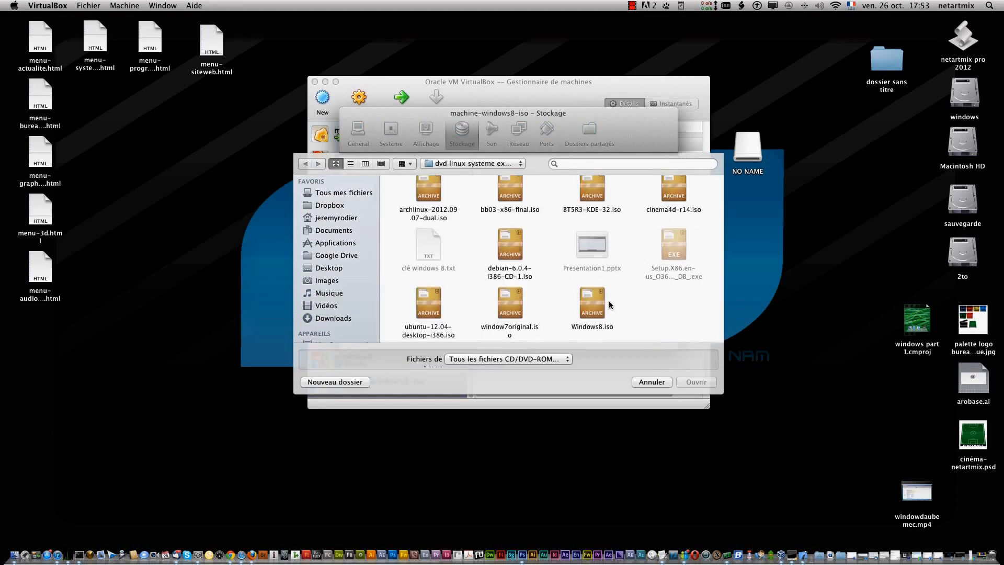
click(590, 300)
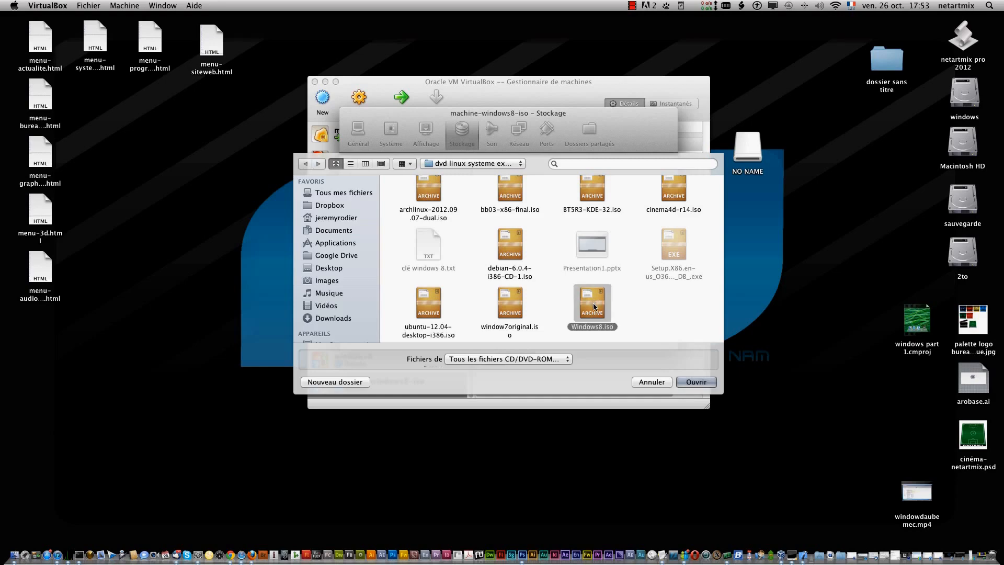
click(696, 381)
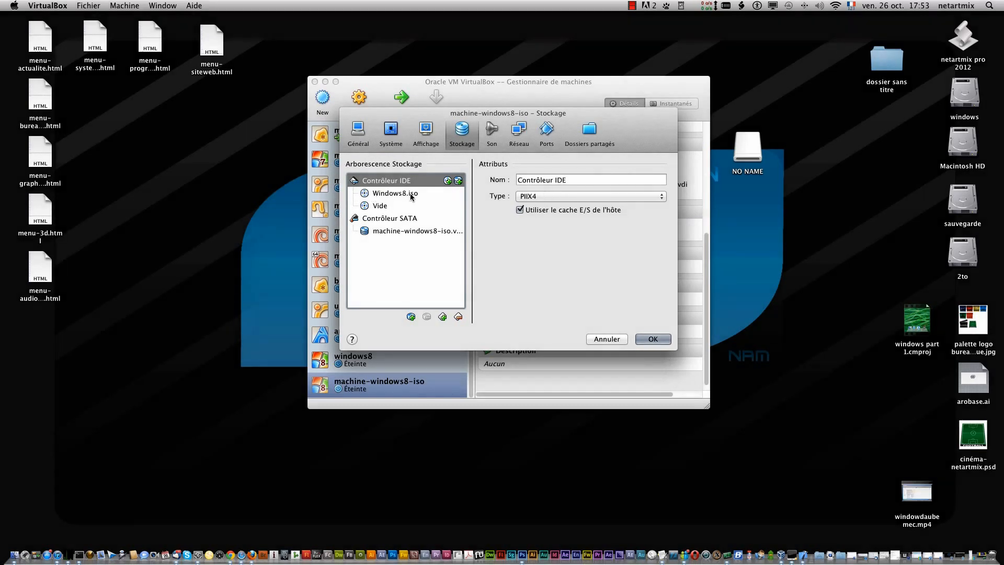
click(653, 340)
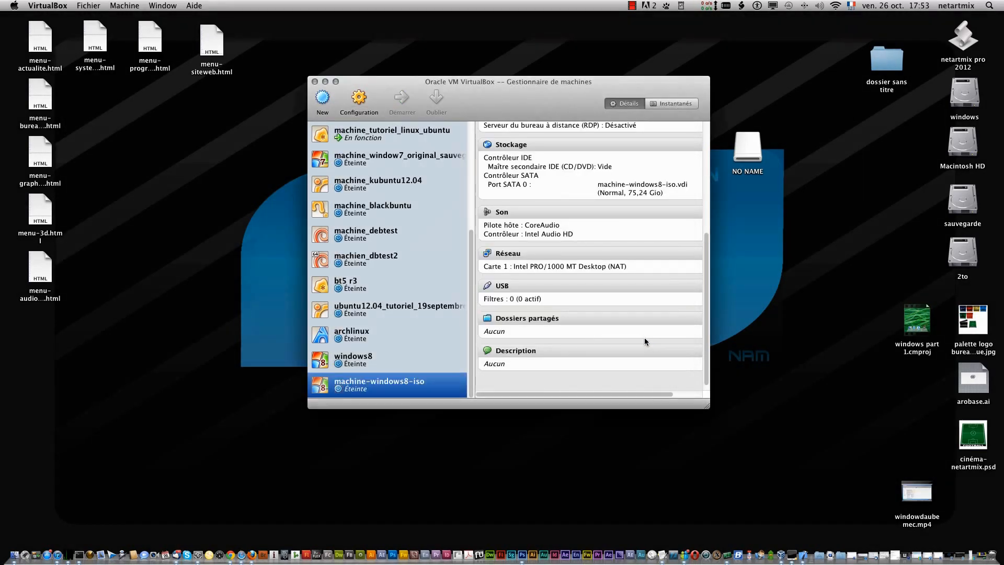
- Start the machine-windows8-iso virtual machine
right_click(377, 380)
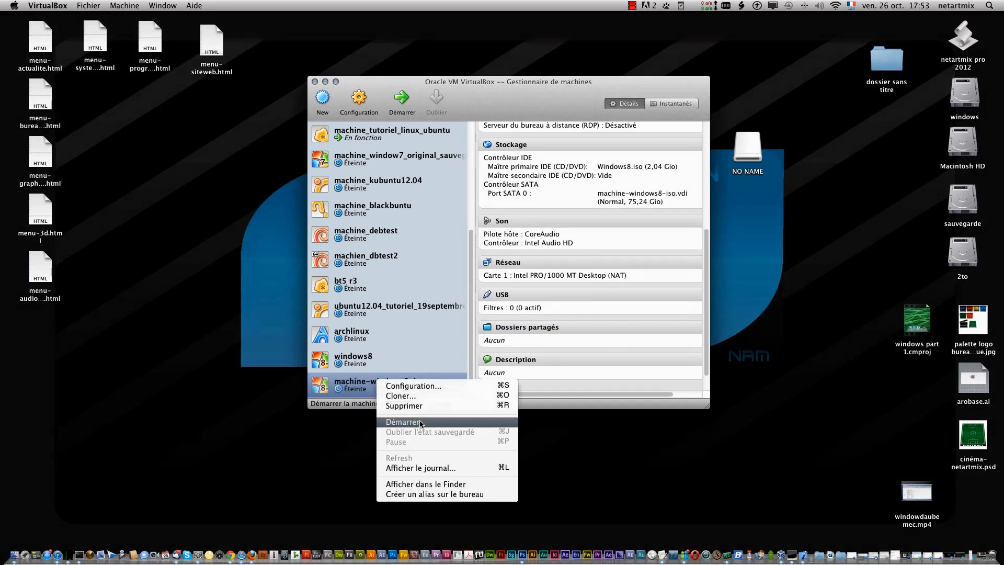
click(359, 387)
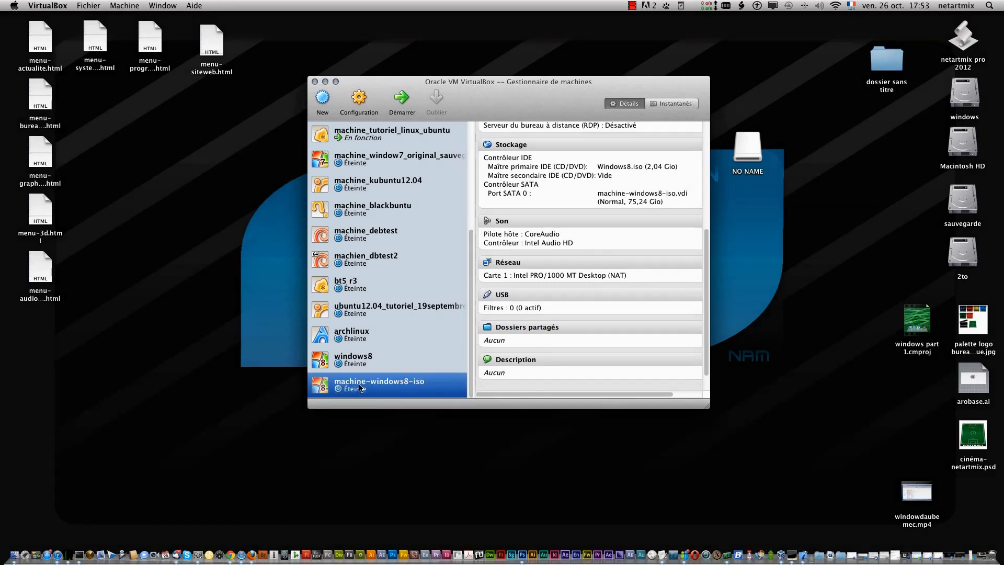
click(401, 99)
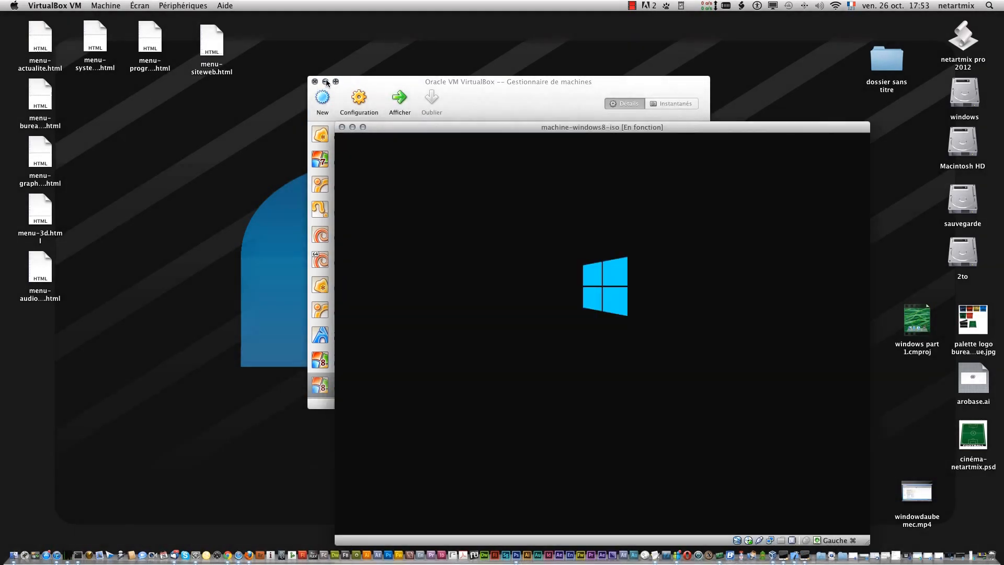
- Minimize the VirtualBox manager window and move the running machine's window to the middle of the desktop
double_click(387, 82)
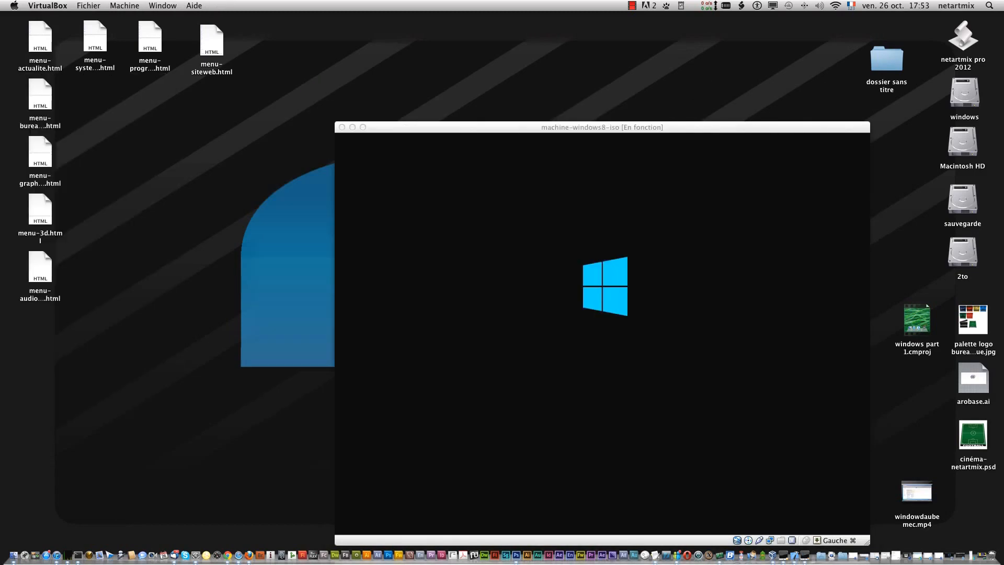
click(623, 127)
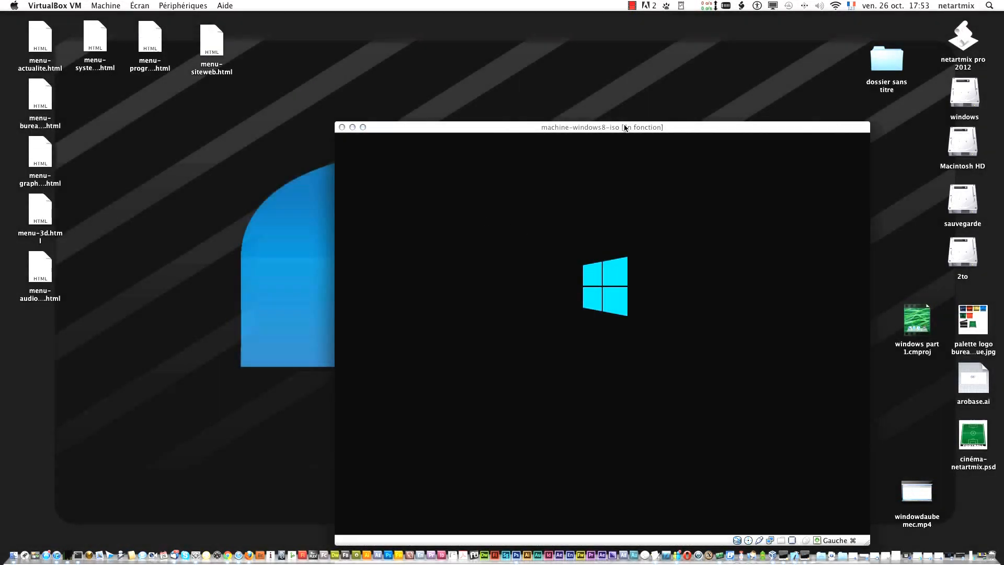
drag(622, 128, 503, 59)
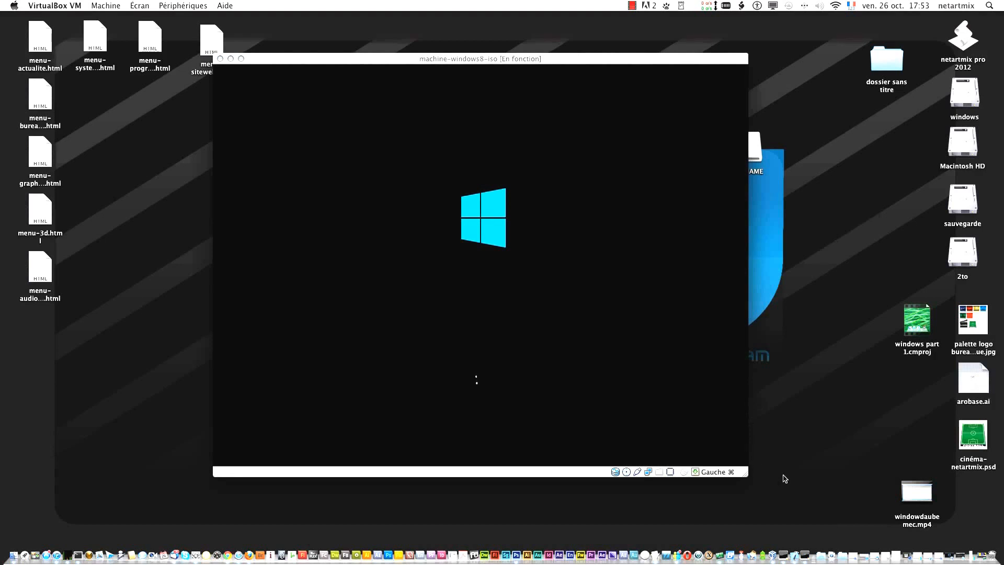
drag(562, 57, 590, 53)
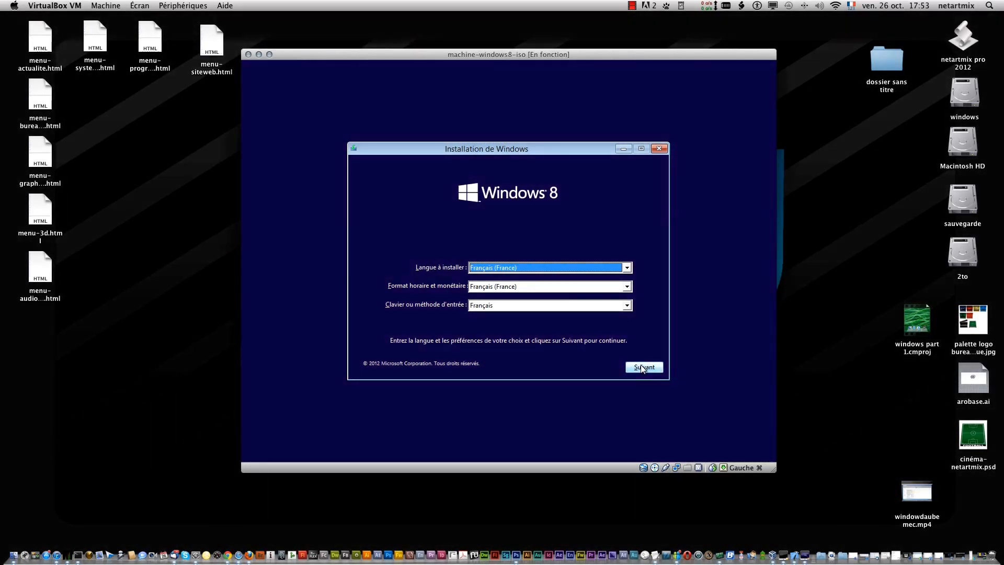
- Accept French for the Windows 8 setup language, formats and keyboard, and start the installation
click(642, 367)
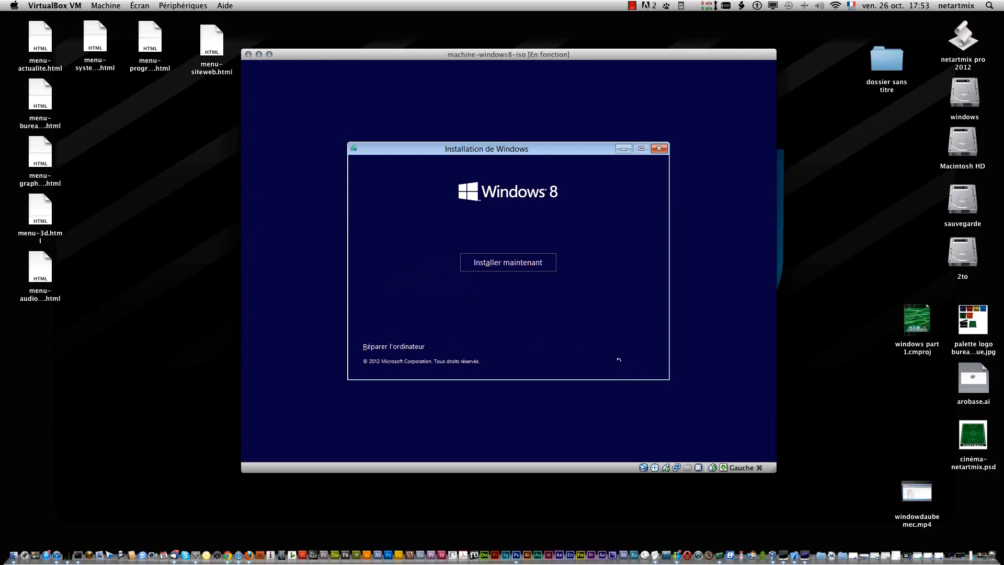
click(518, 264)
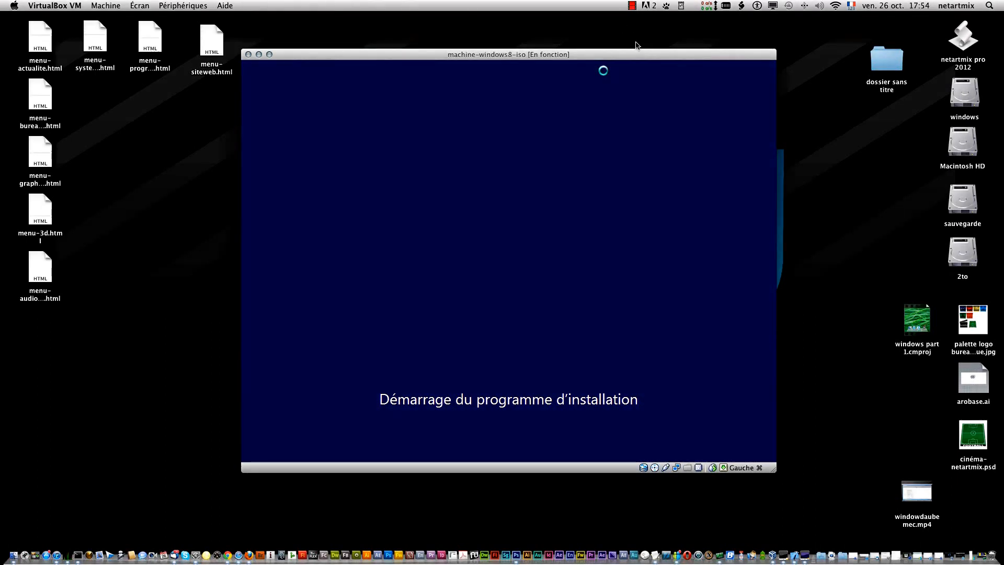
click(632, 6)
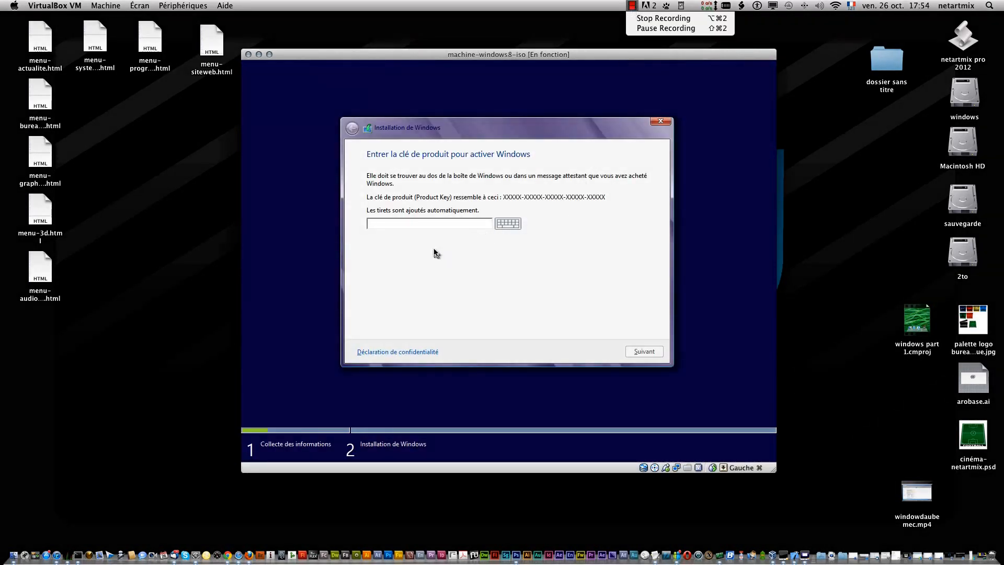
click(434, 250)
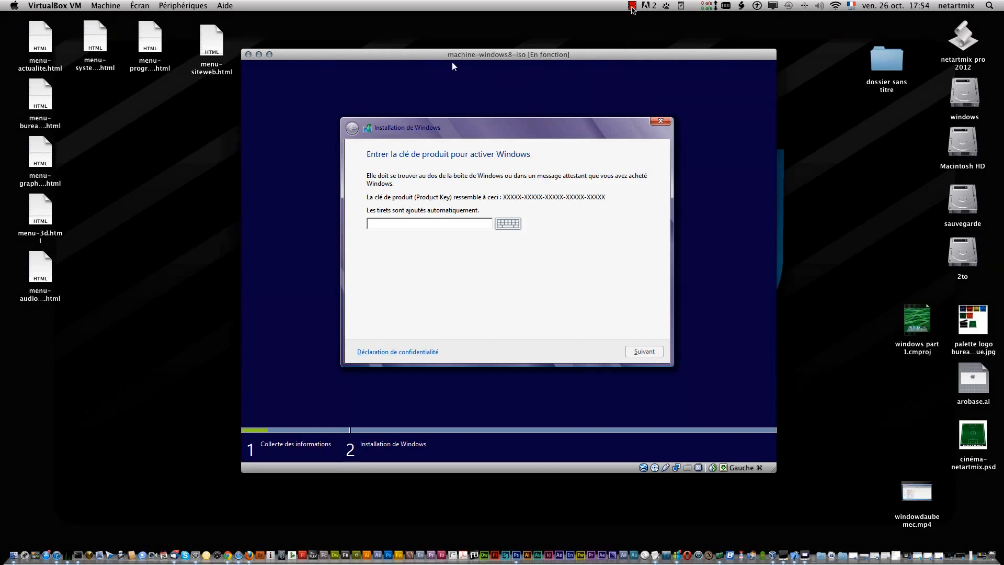
click(632, 7)
click(648, 22)
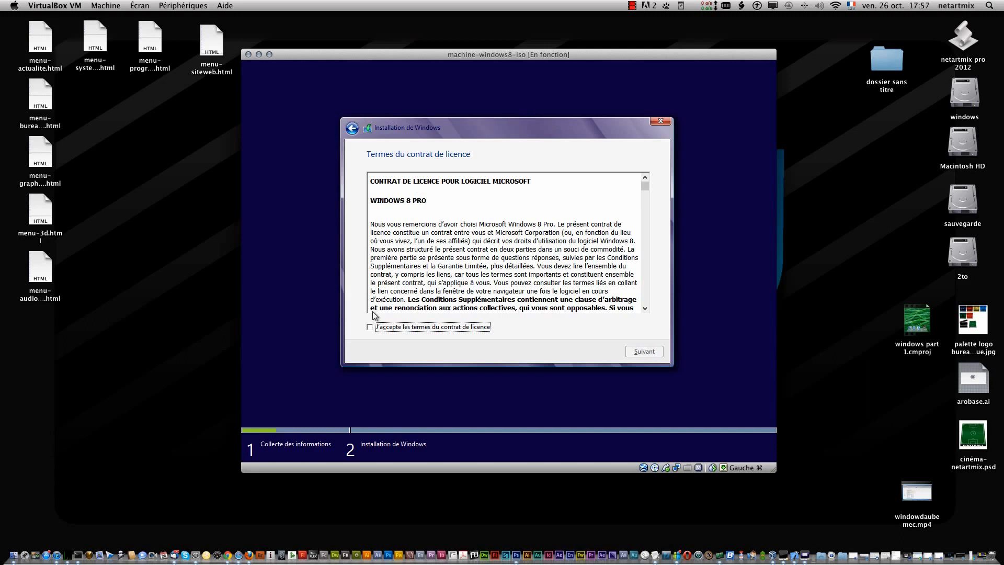
- Accept the Windows 8 Pro licence terms and start a custom installation on the unallocated space of Lecteur 0
click(371, 327)
click(652, 350)
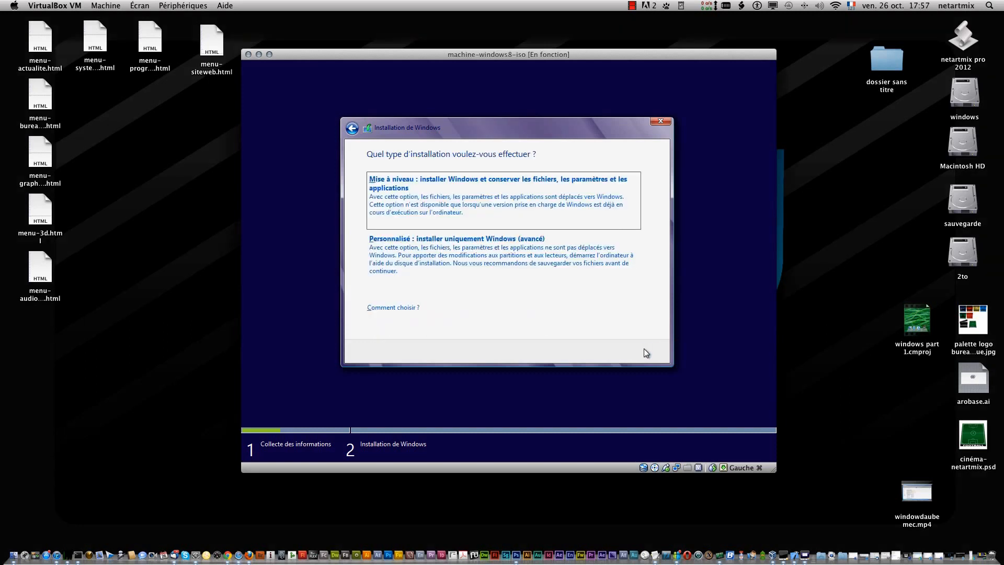
click(469, 253)
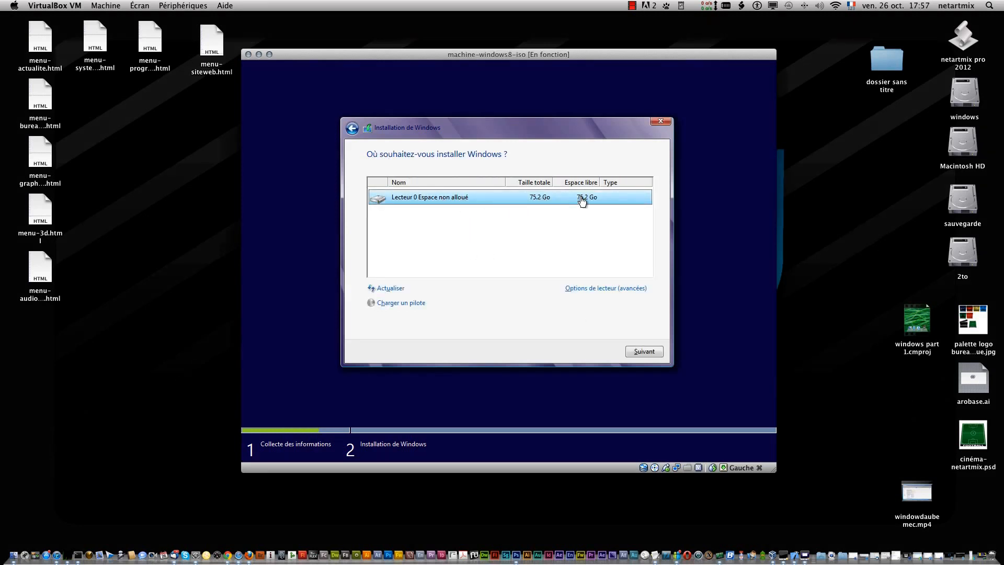
click(645, 352)
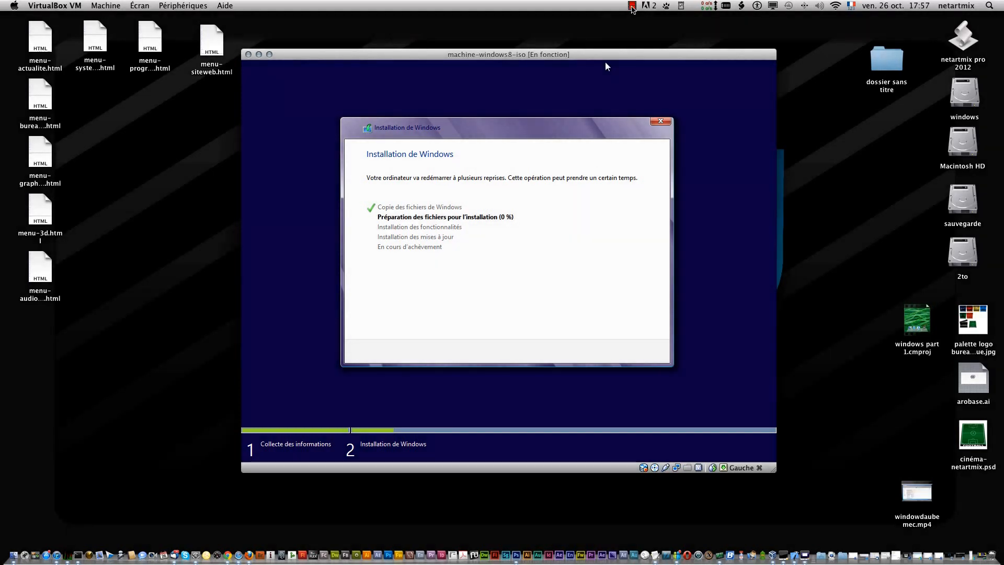
click(631, 7)
click(648, 21)
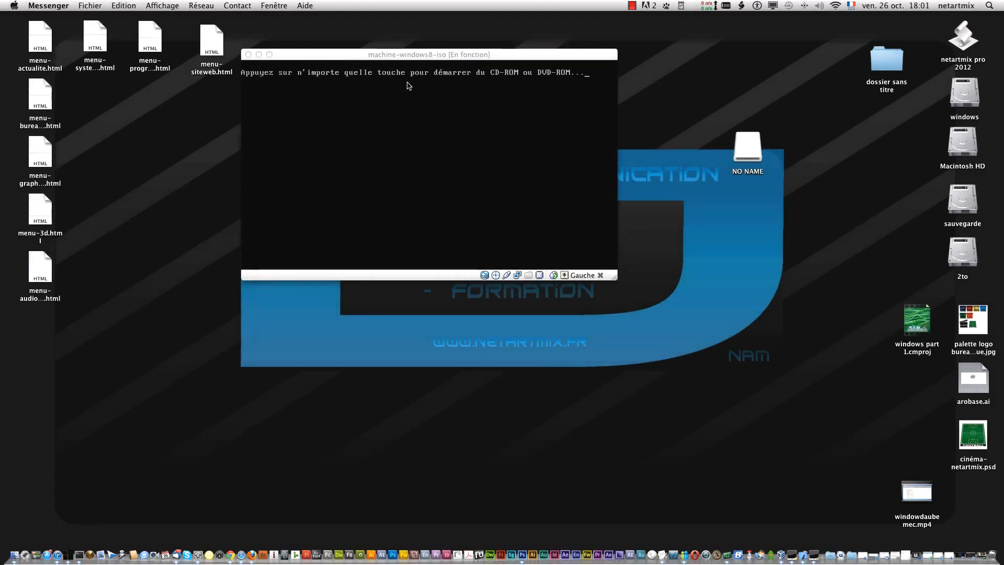
key(Return)
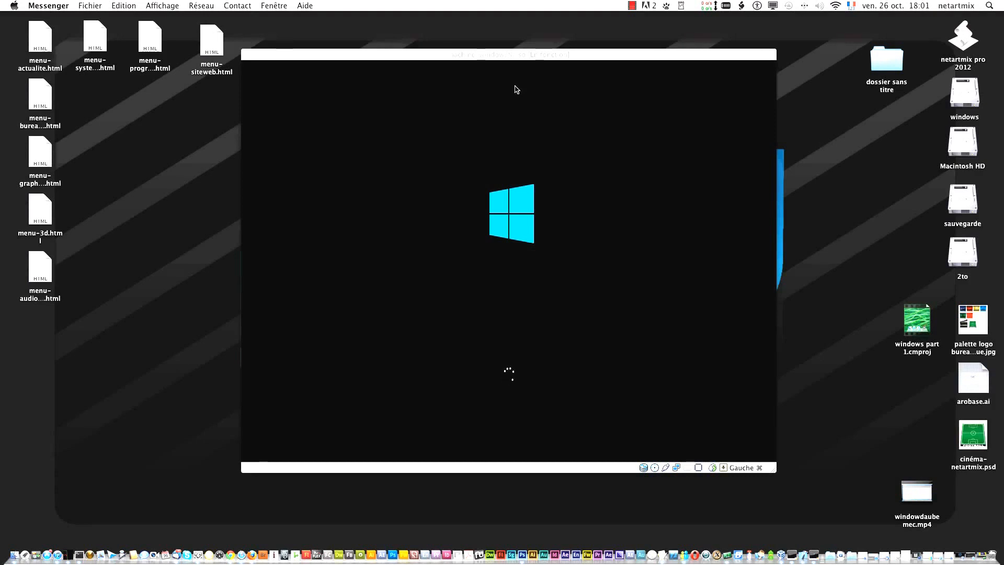
click(631, 5)
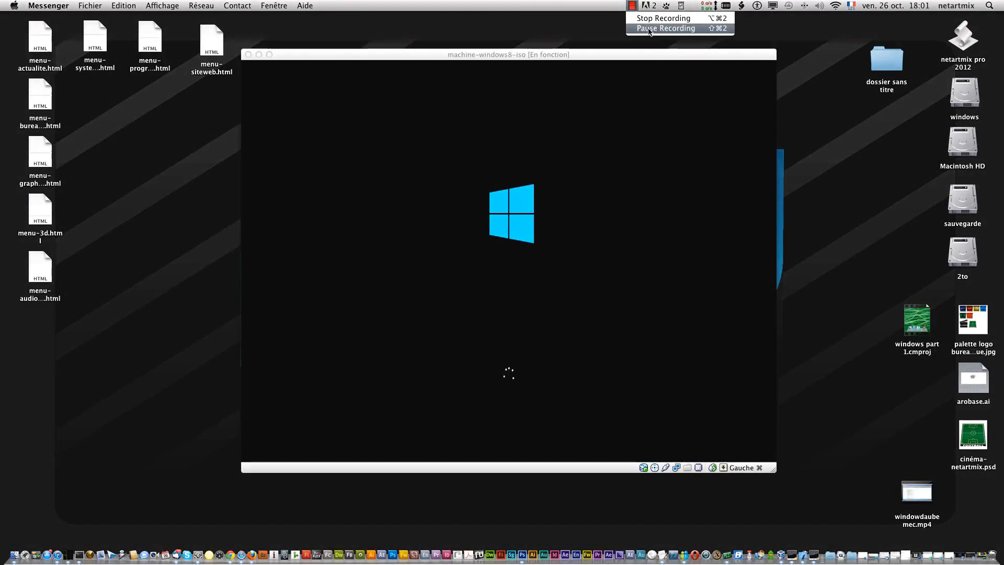
click(665, 28)
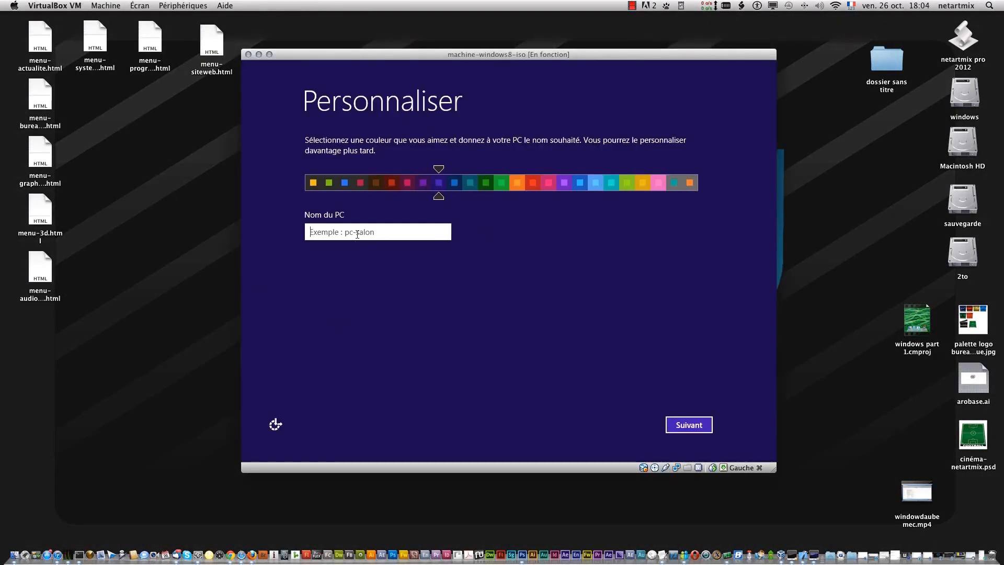
- Name the PC netartmixtuto, choose the bright blue background colour, and continue the setup
text(netartmi)
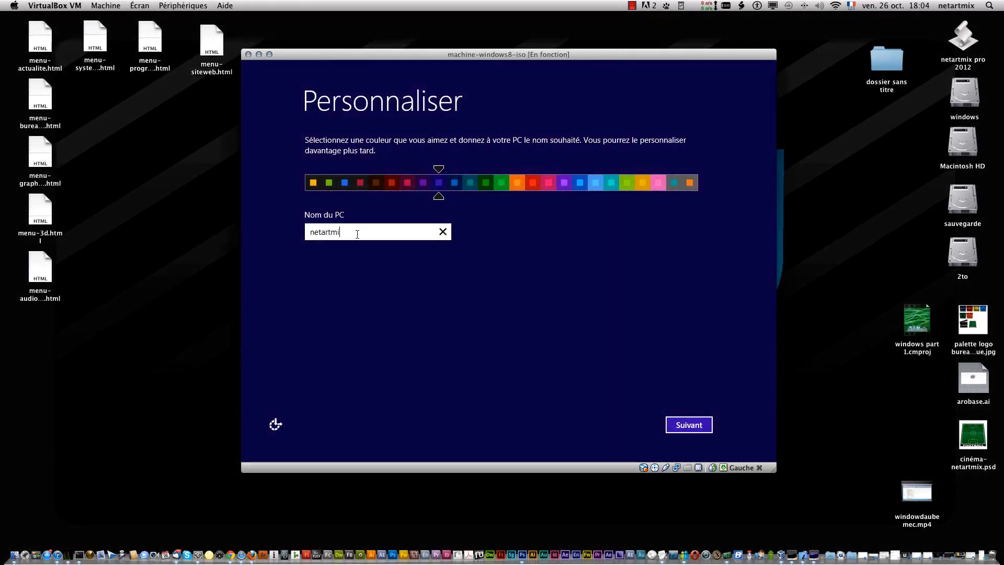
text(xtuto)
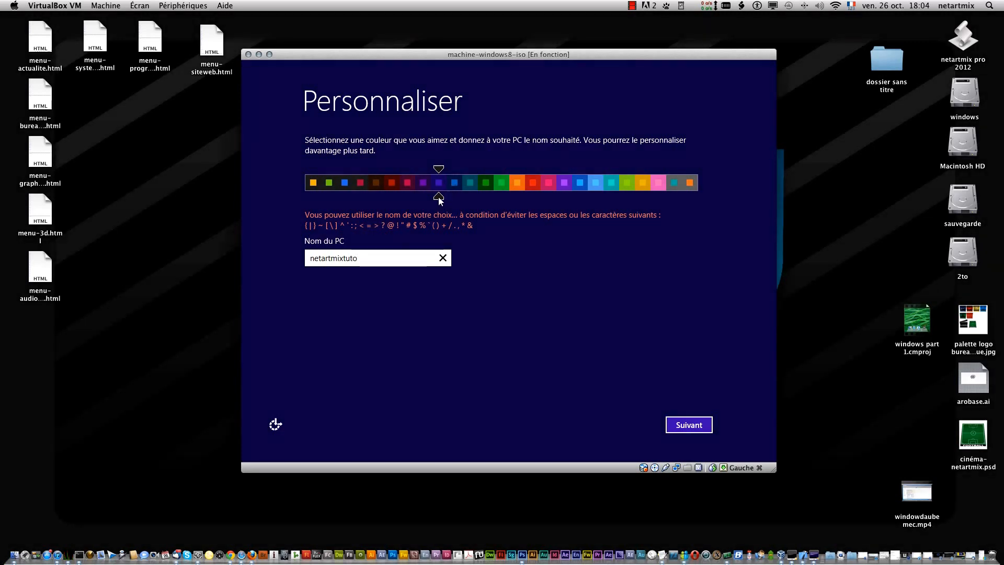
drag(439, 201, 581, 194)
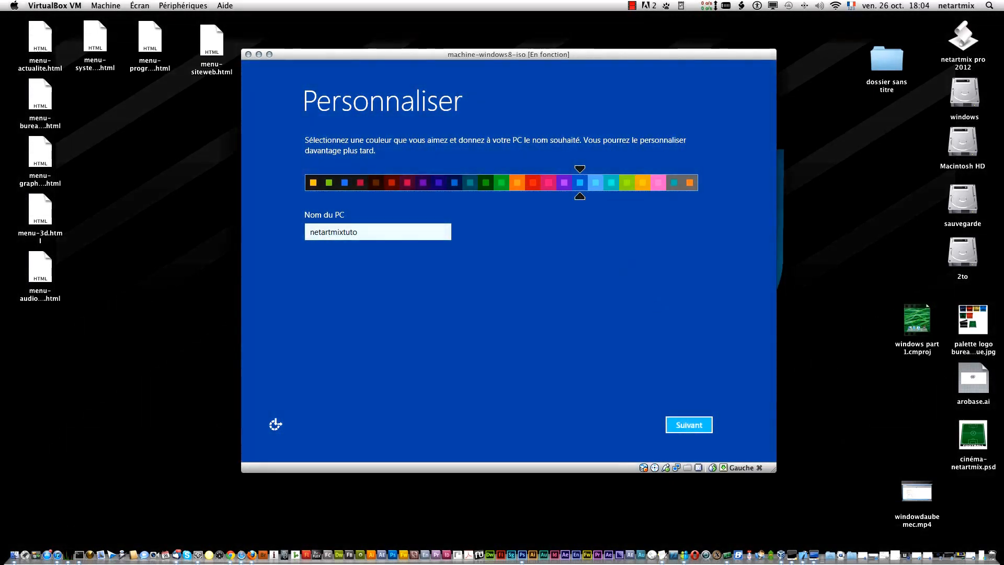
click(694, 428)
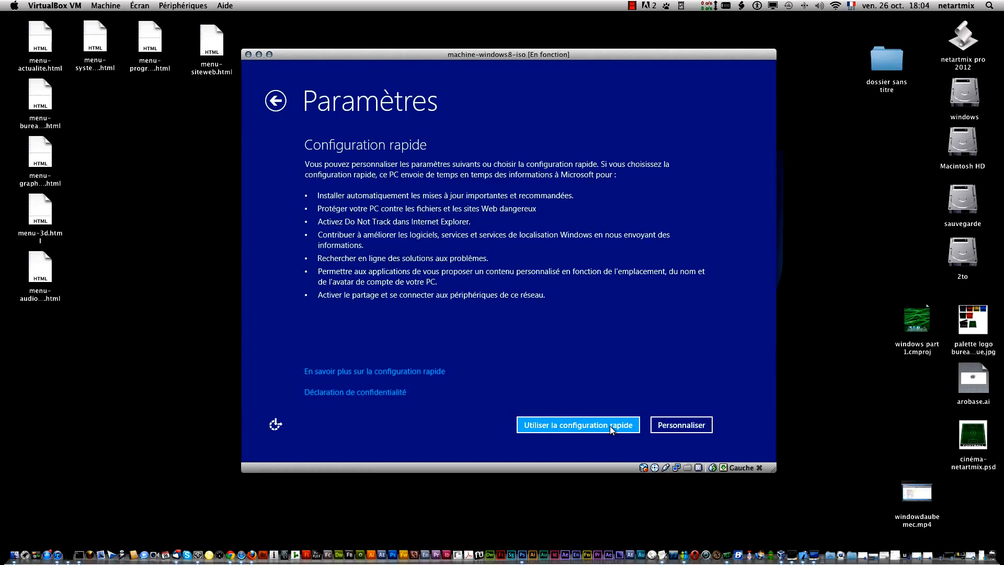
- Look at the first page of custom settings, go back, and use the express configuration instead
click(683, 425)
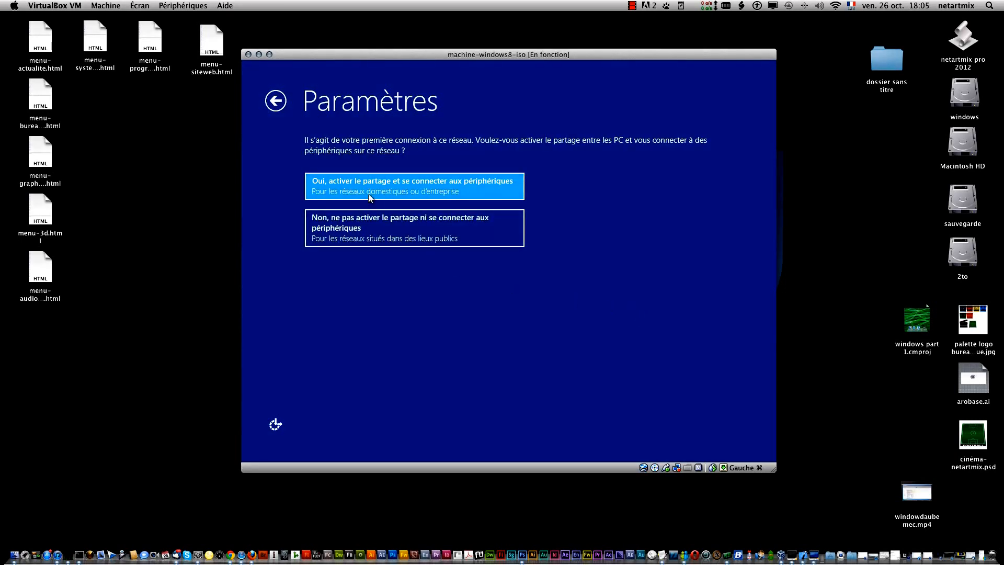
click(269, 97)
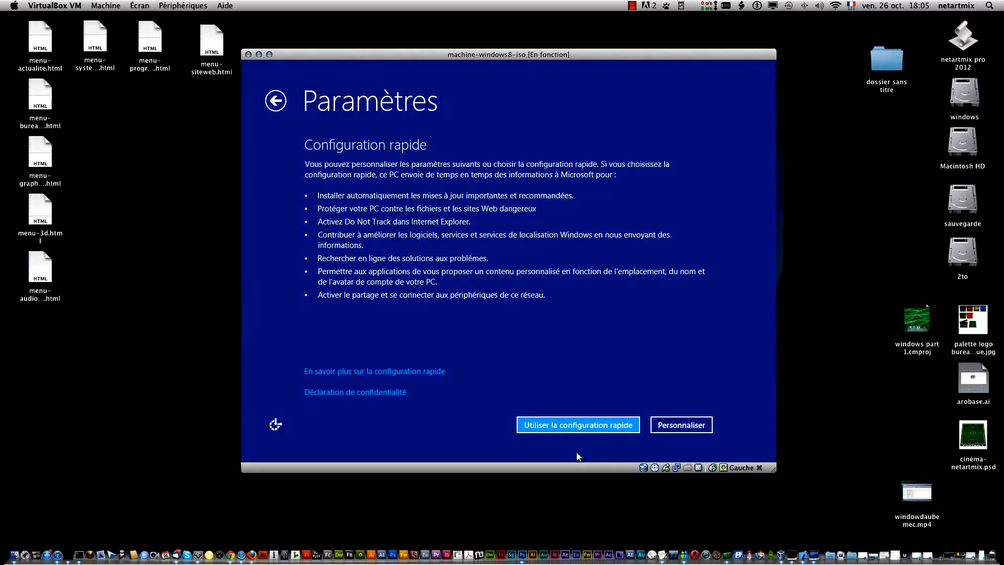
click(585, 430)
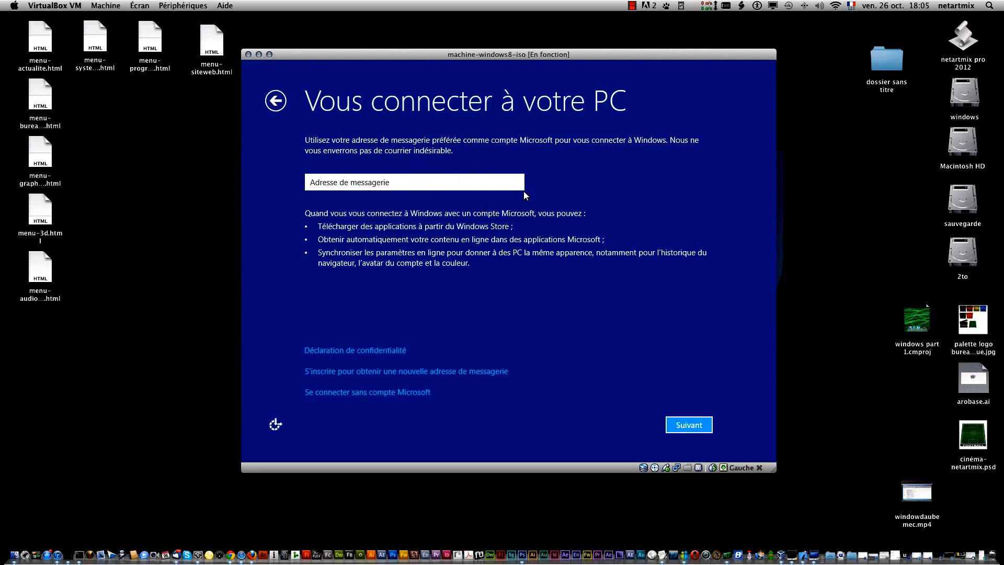
- Try to continue the Microsoft account sign-in without entering an e-mail address
click(681, 426)
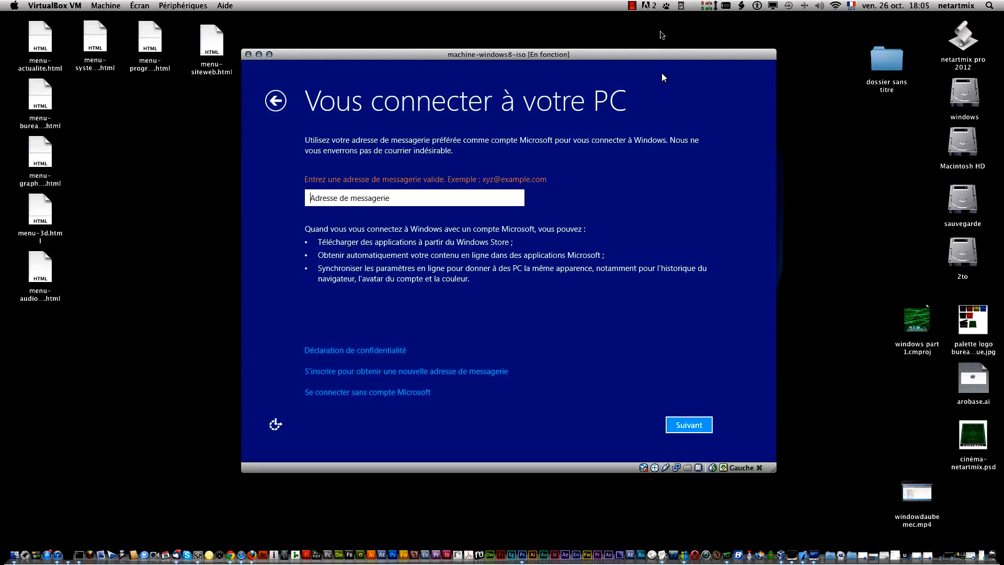
click(632, 6)
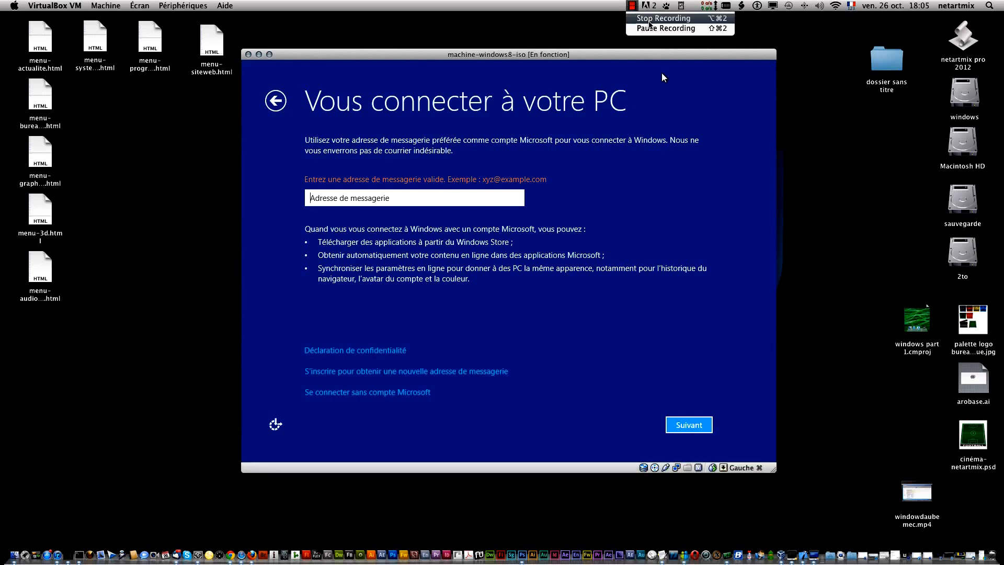
click(650, 28)
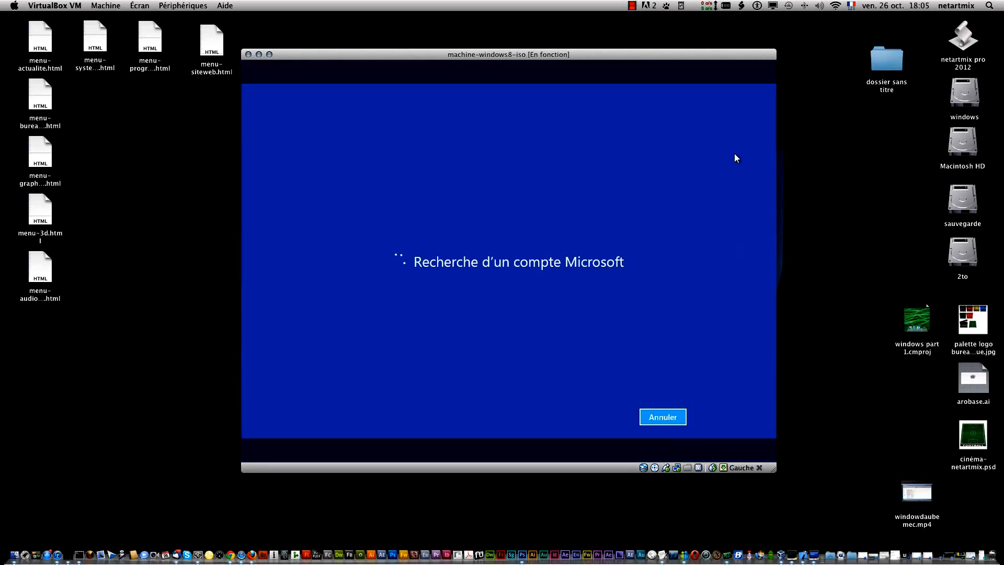
click(631, 6)
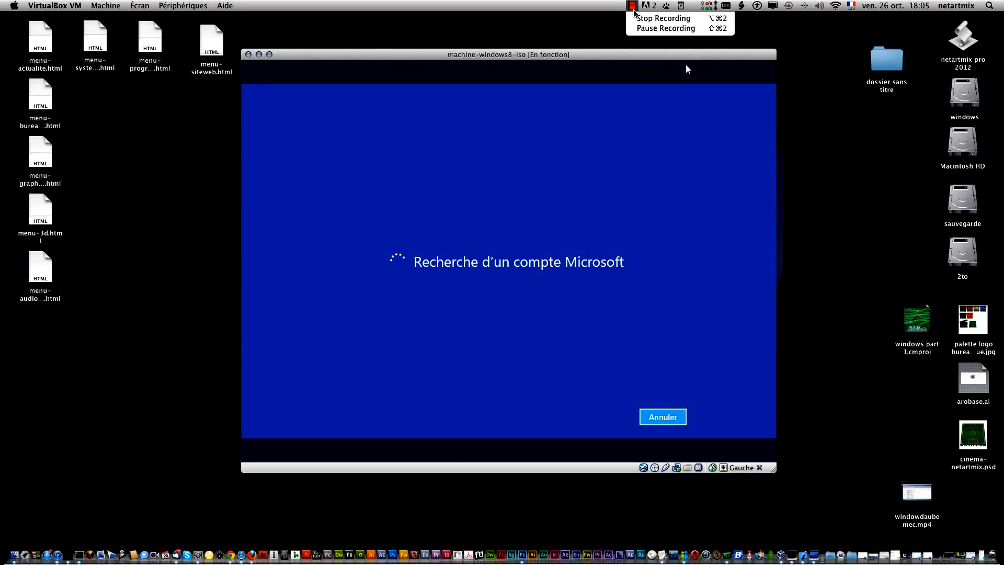
click(646, 28)
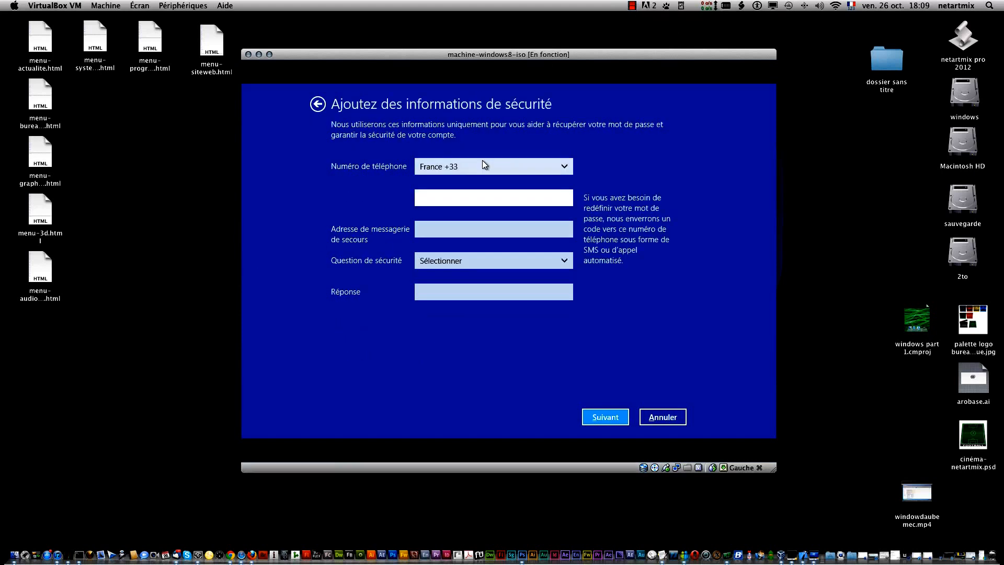
click(459, 199)
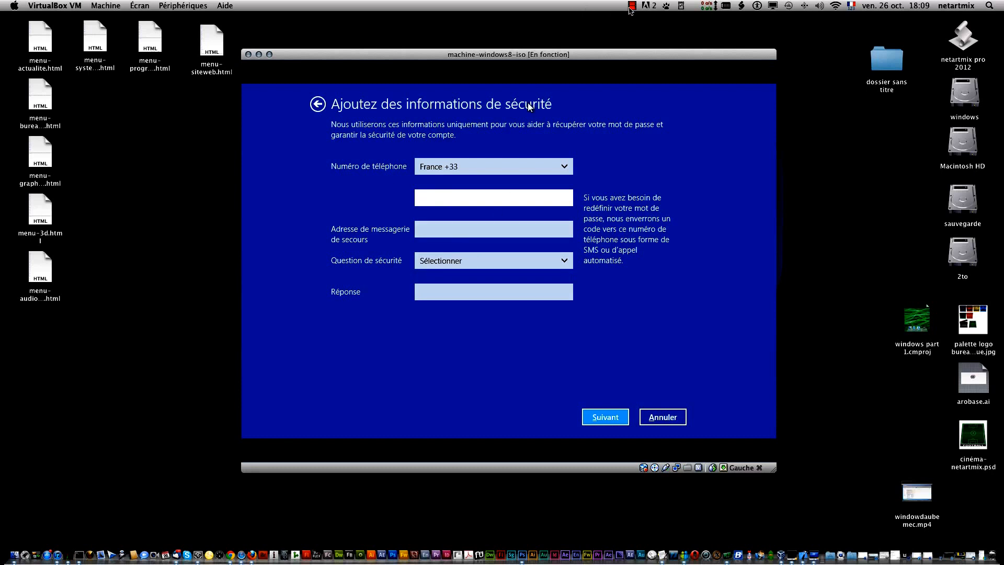
click(631, 5)
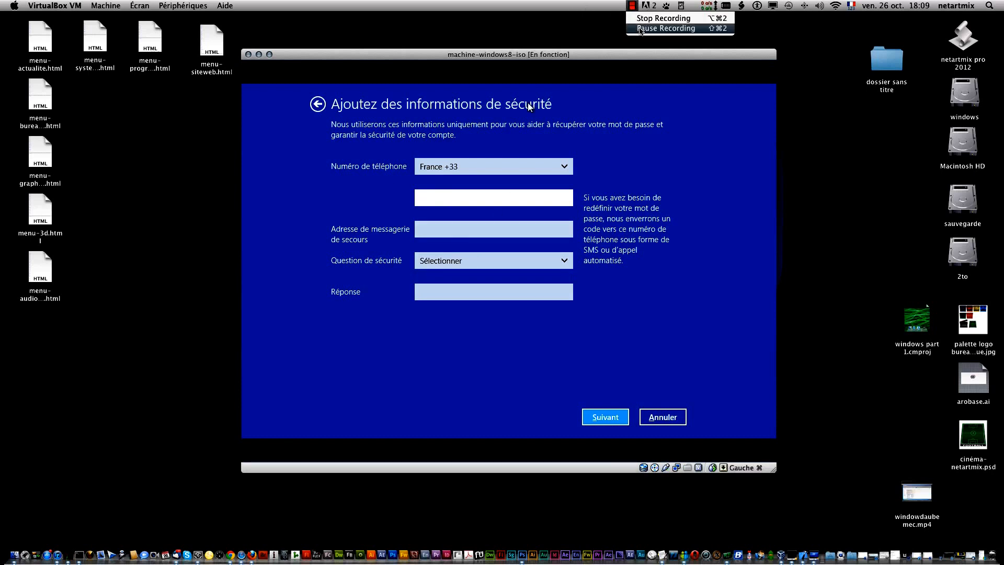
click(640, 29)
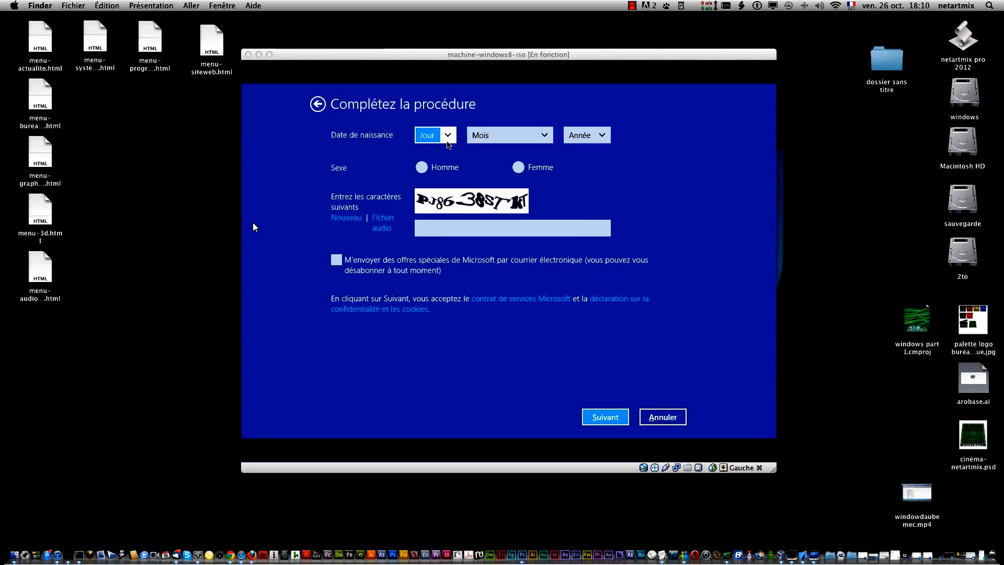
- Select Homme as the sex, enter the characters of the verification image, and try to submit the account form
click(422, 168)
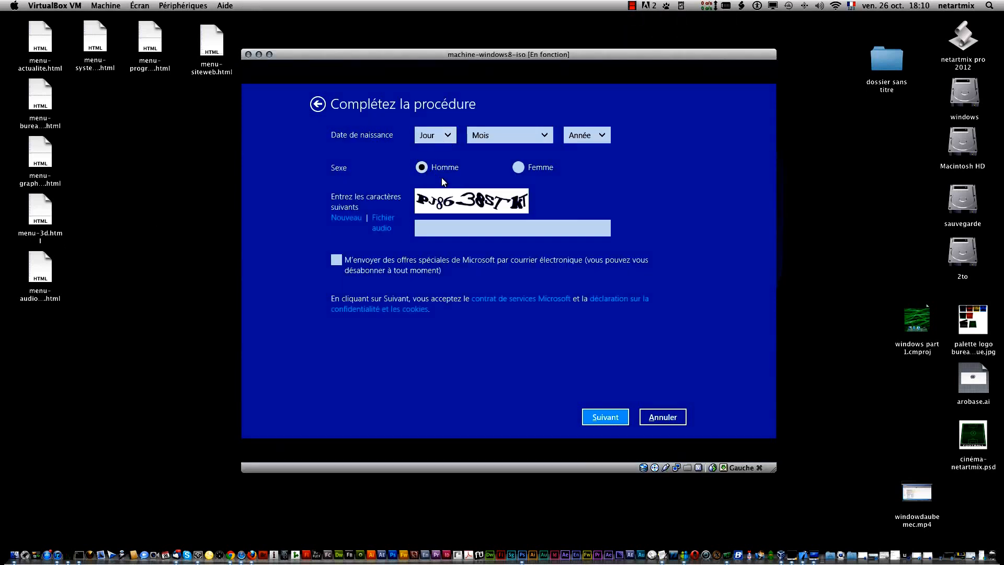
click(445, 226)
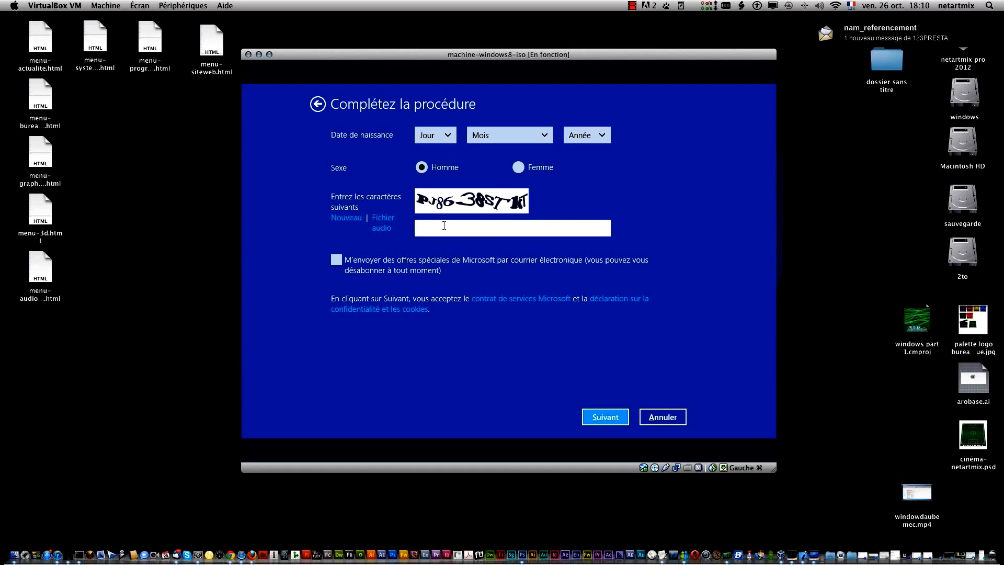
text(p)
key(BackSpace)
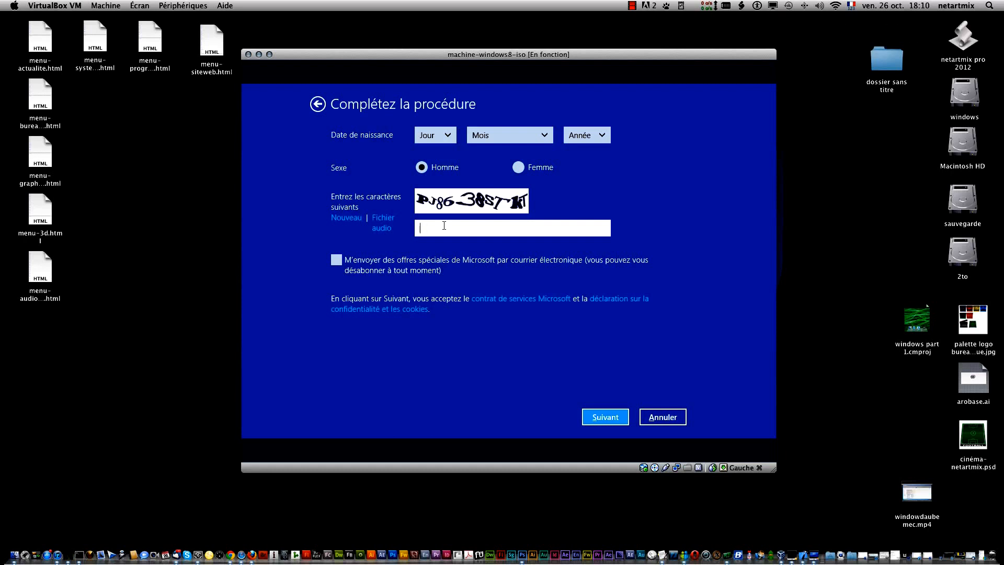
text(Pj8638sTK)
click(605, 418)
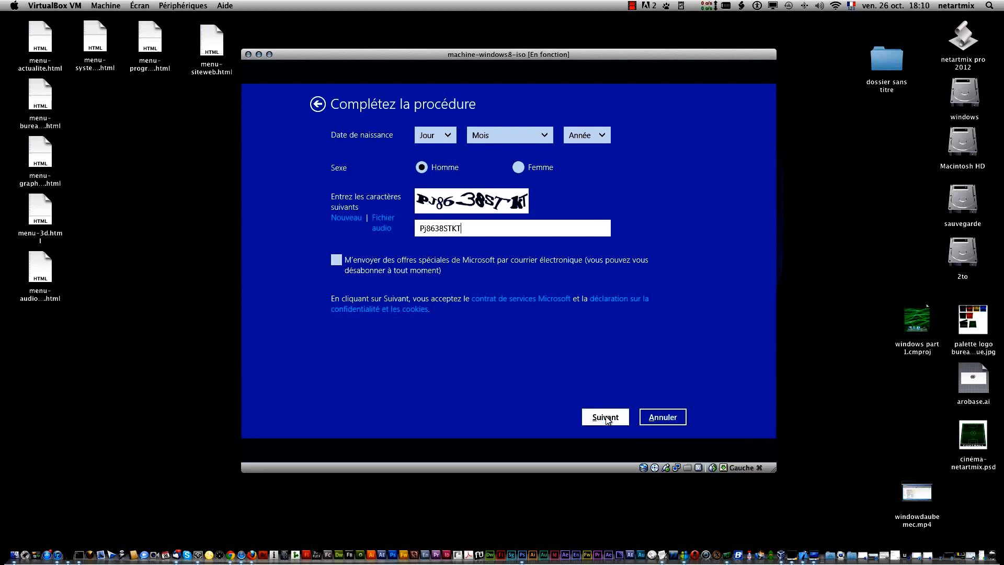
- Fill in the day, month and year of the date of birth on the account form
click(447, 138)
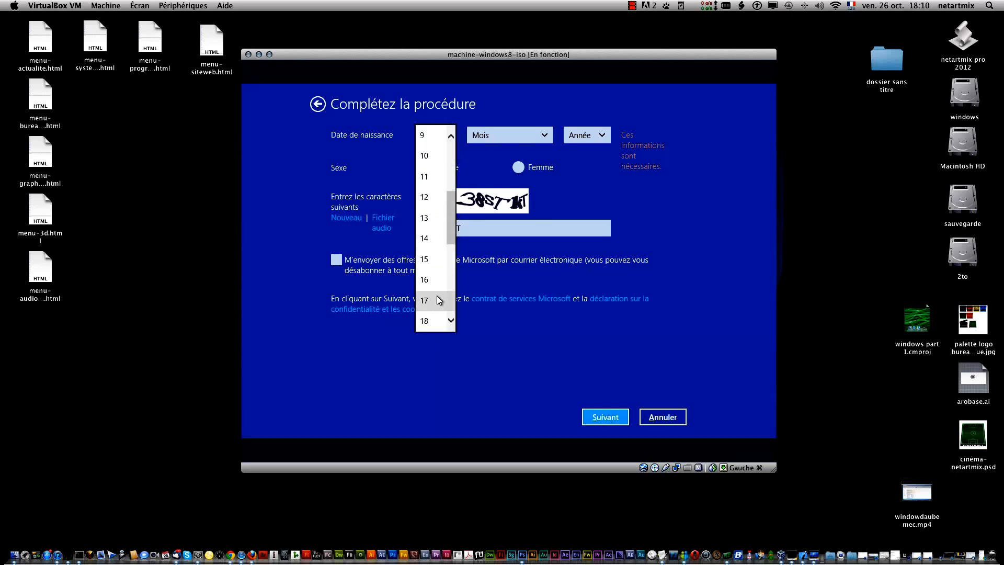
click(434, 200)
click(539, 141)
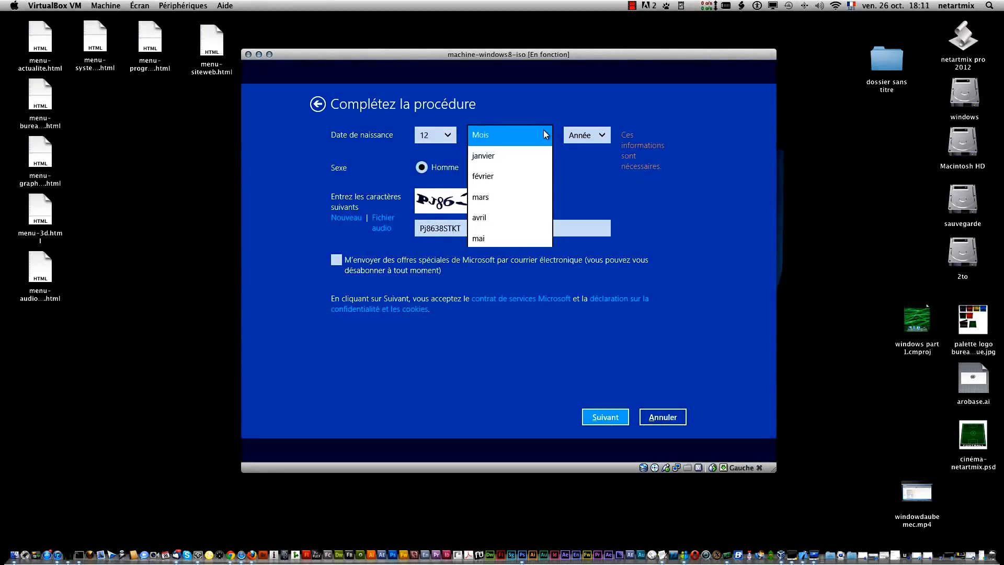
scroll(501, 308, down, 1)
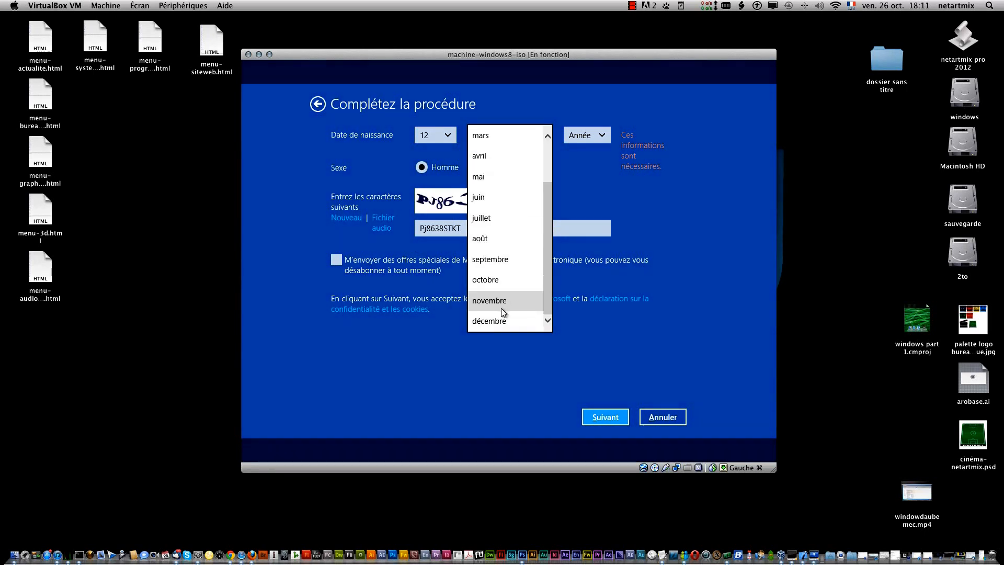
click(501, 315)
click(588, 140)
scroll(586, 237, down, 10)
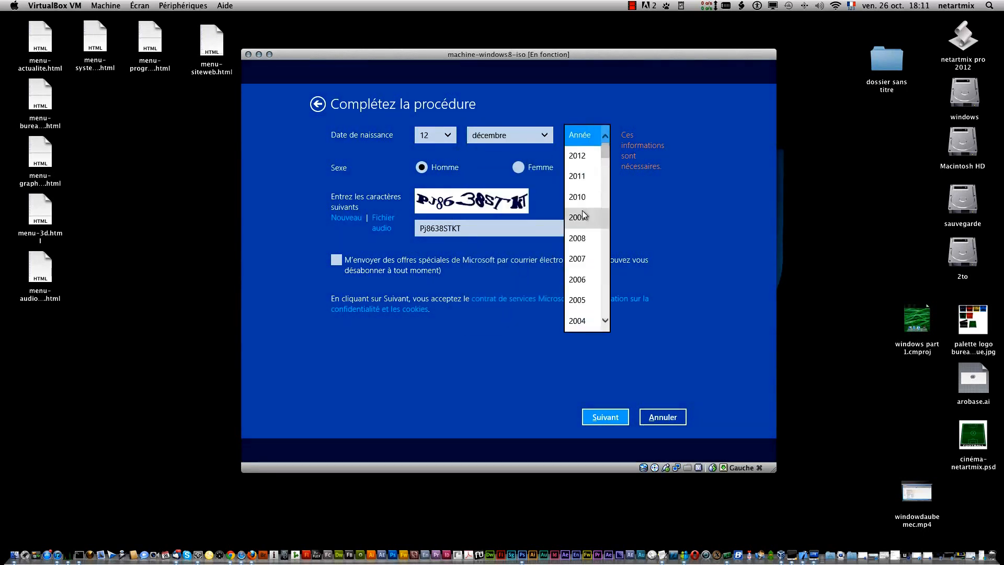
scroll(586, 237, down, 6)
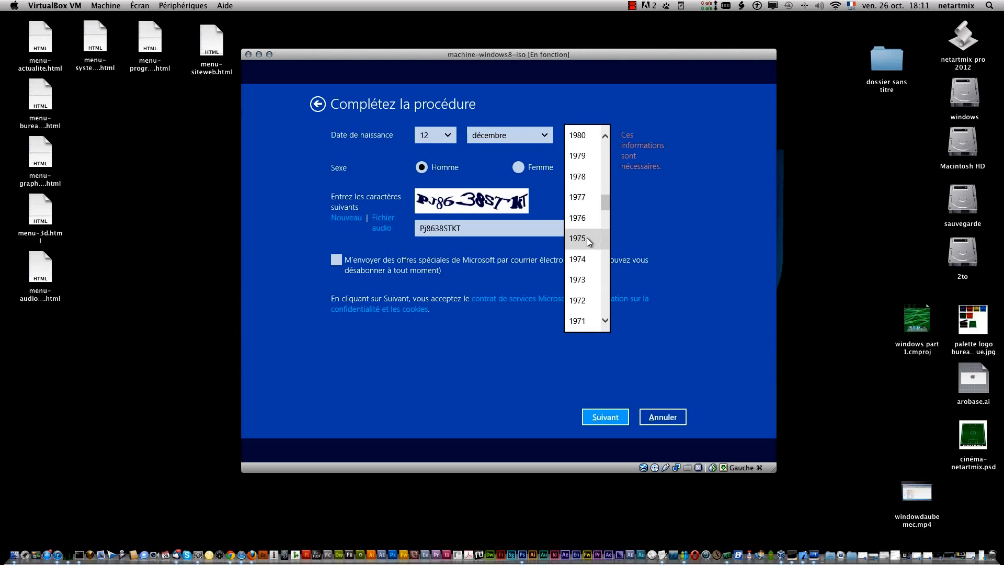
scroll(586, 237, up, 6)
scroll(586, 238, up, 2)
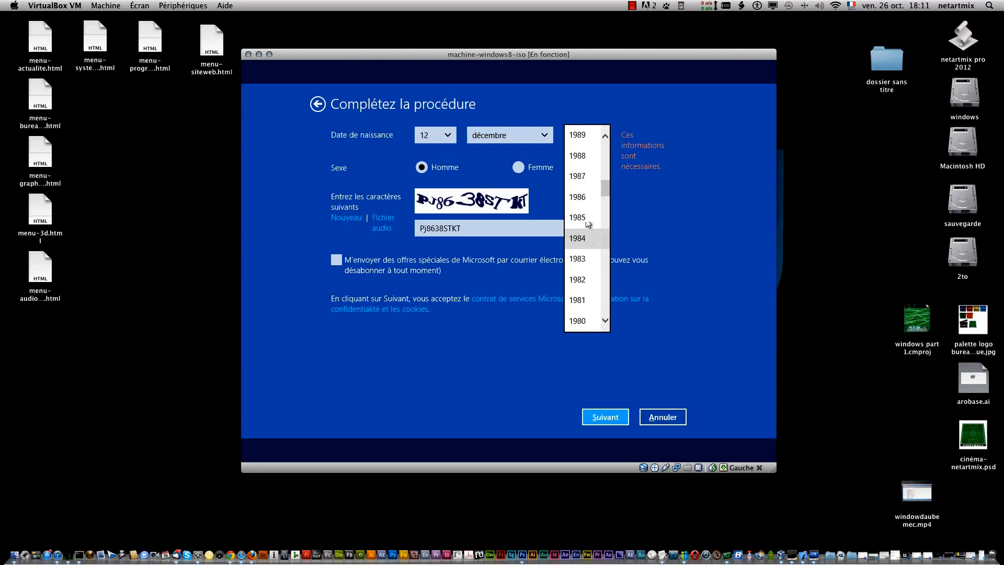
click(592, 256)
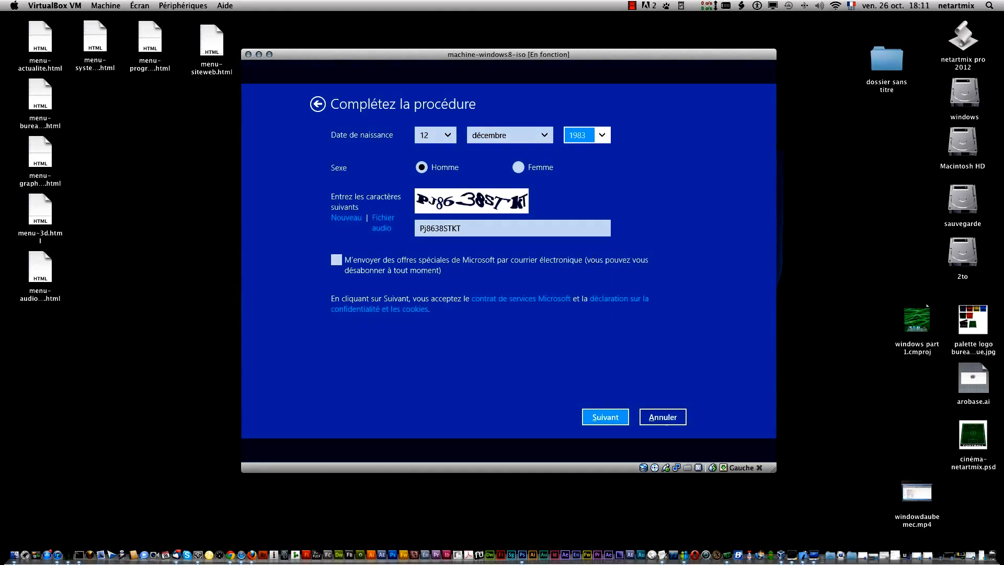
- Enter the characters of the new verification image and resubmit the Microsoft account form
click(605, 417)
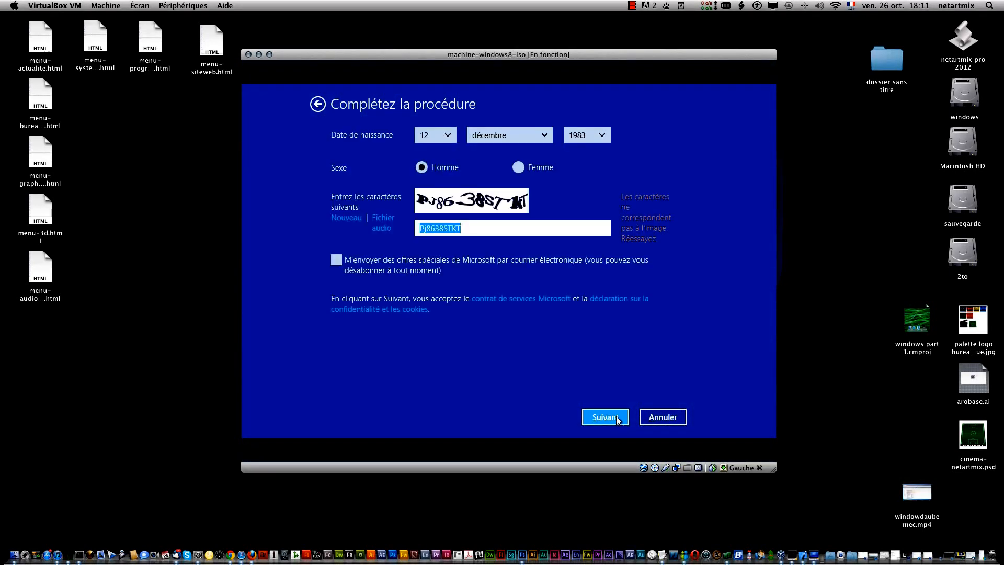
click(617, 417)
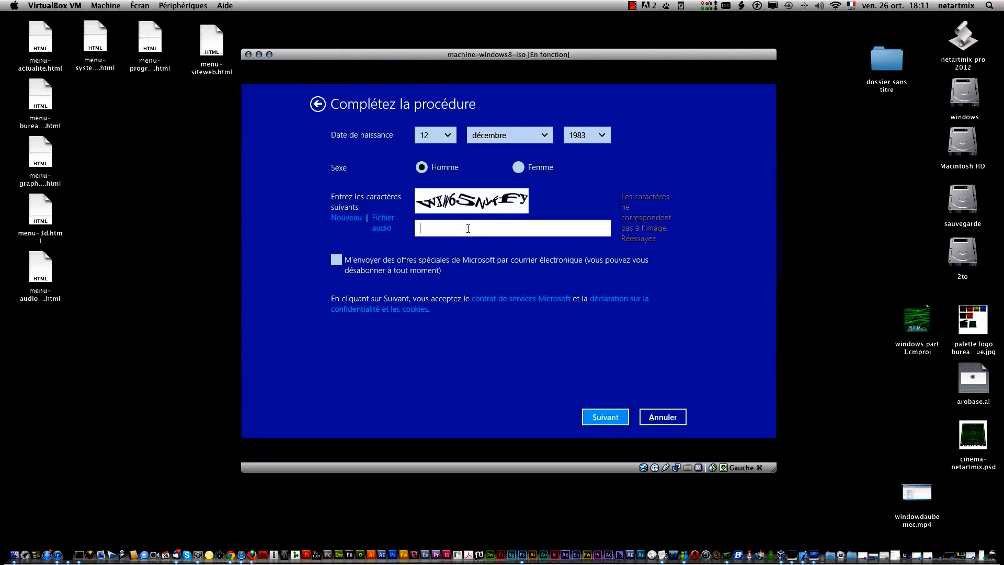
text(WXW)
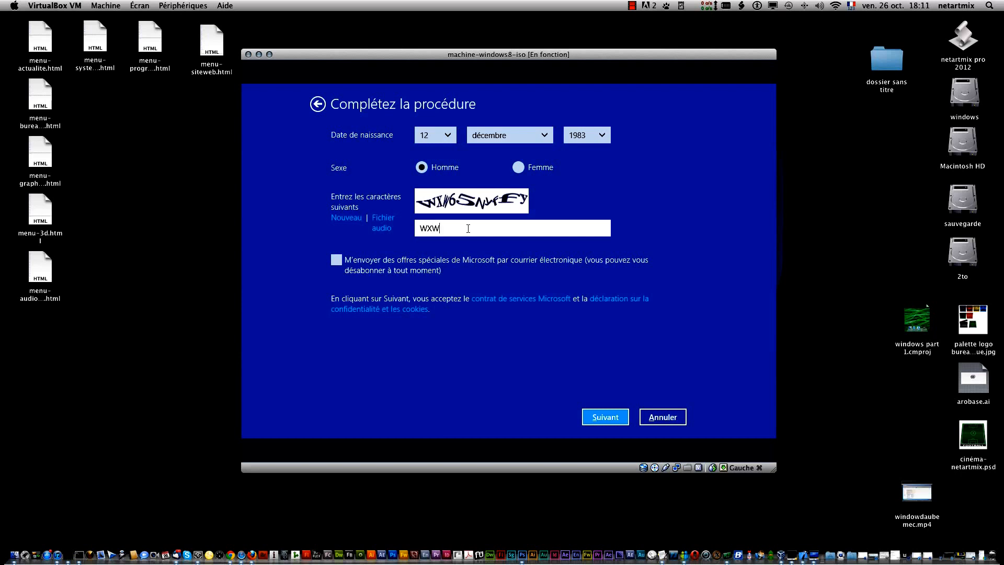
text(65N)
text(yffy)
click(606, 414)
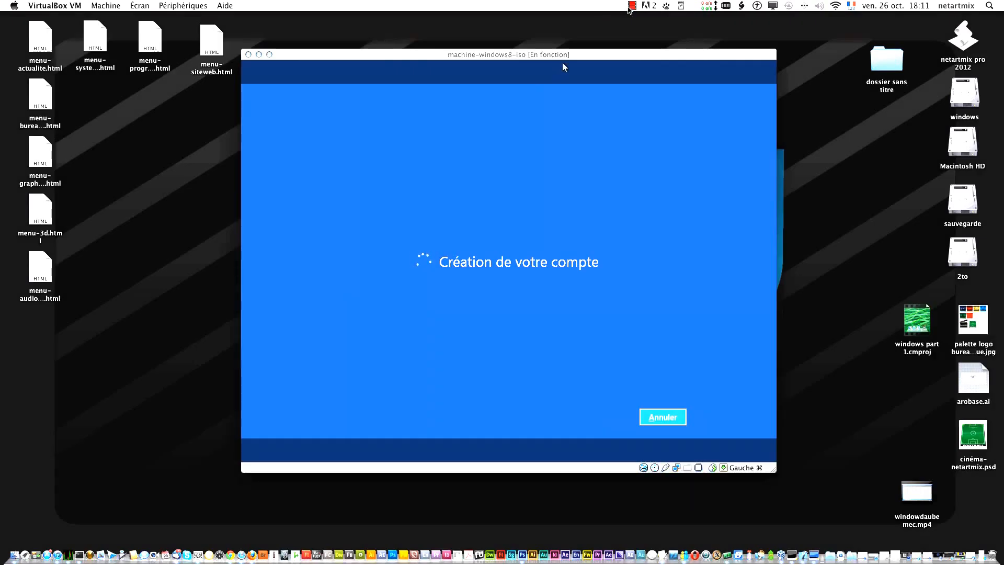
click(630, 8)
click(638, 30)
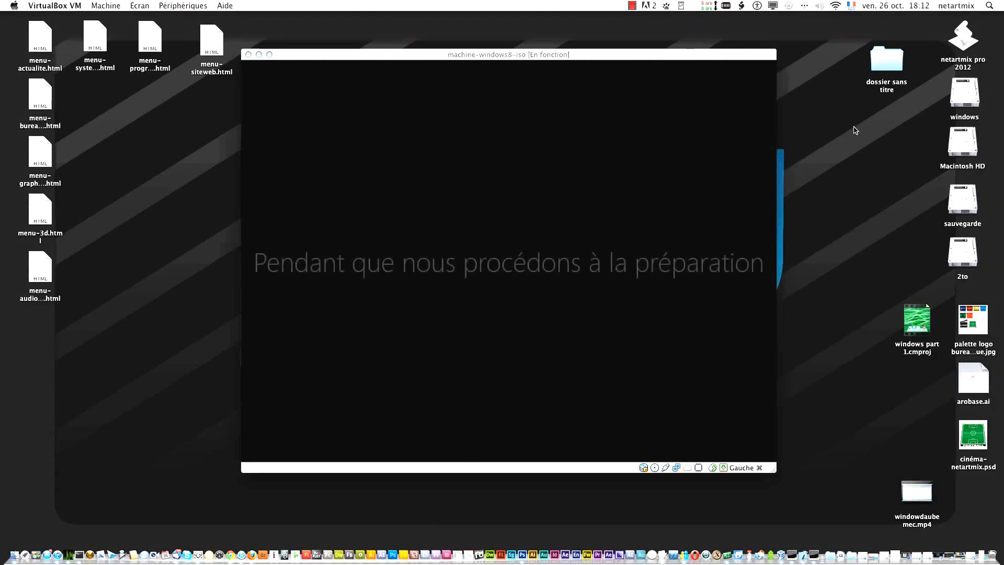
click(854, 127)
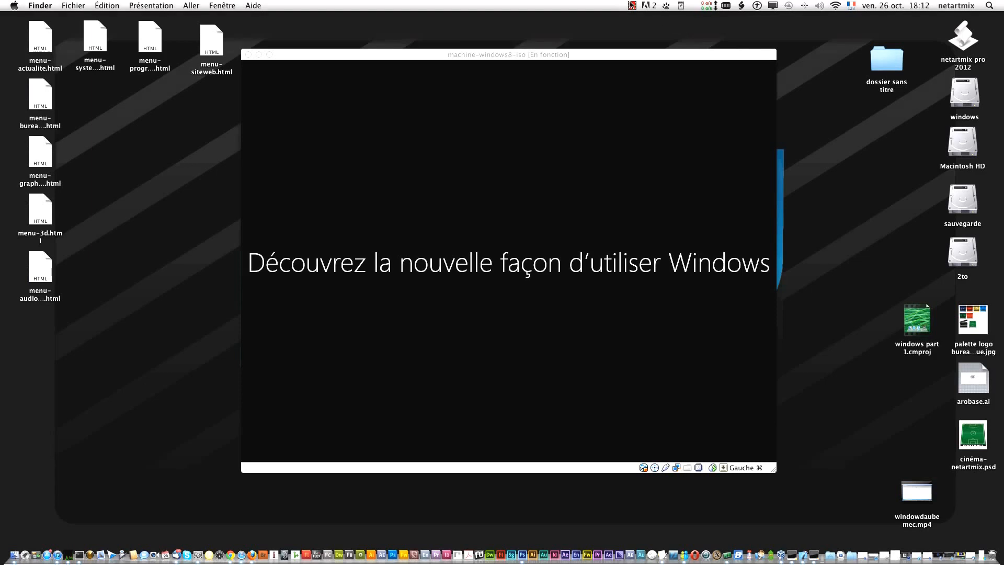
click(631, 5)
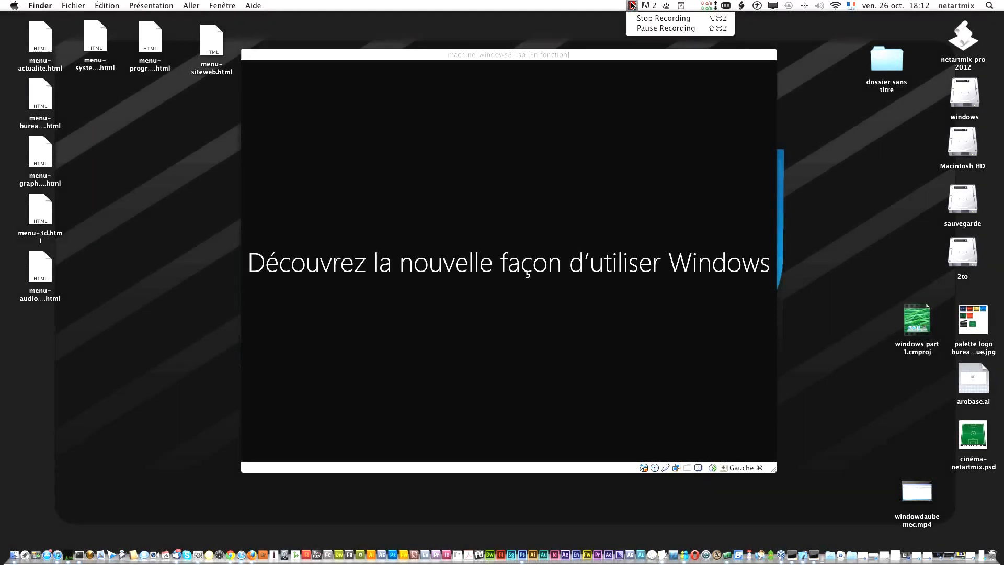
click(652, 29)
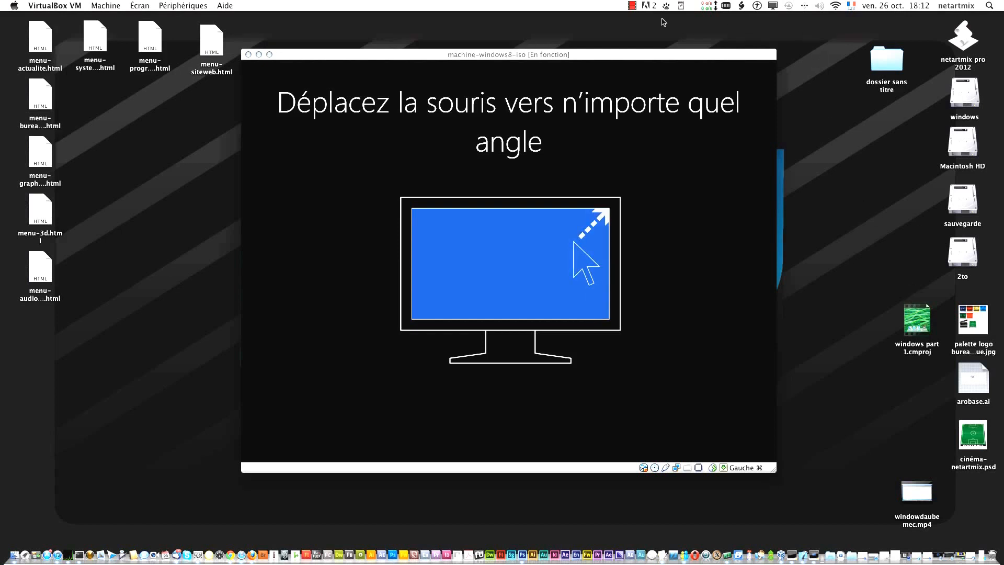
click(632, 6)
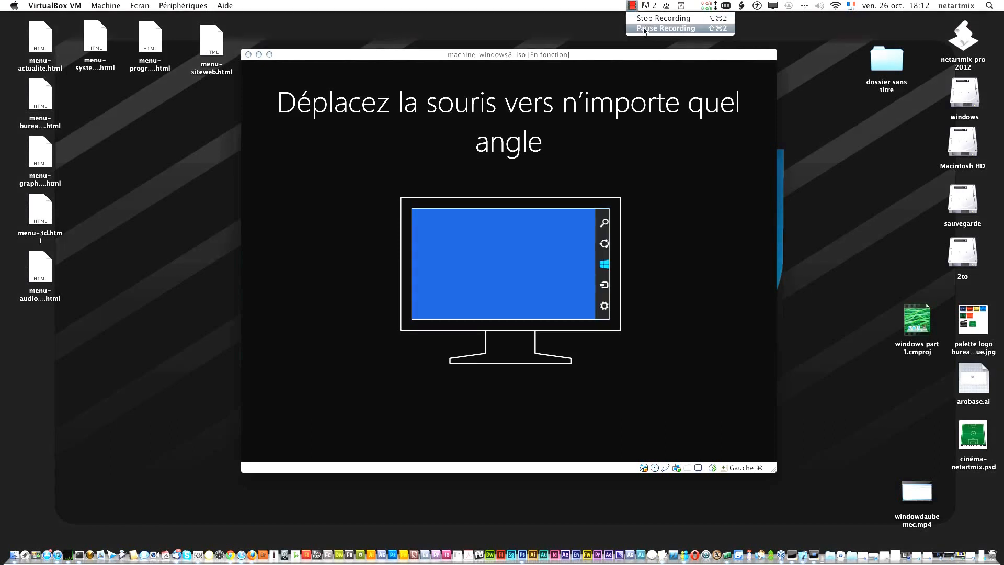
click(645, 28)
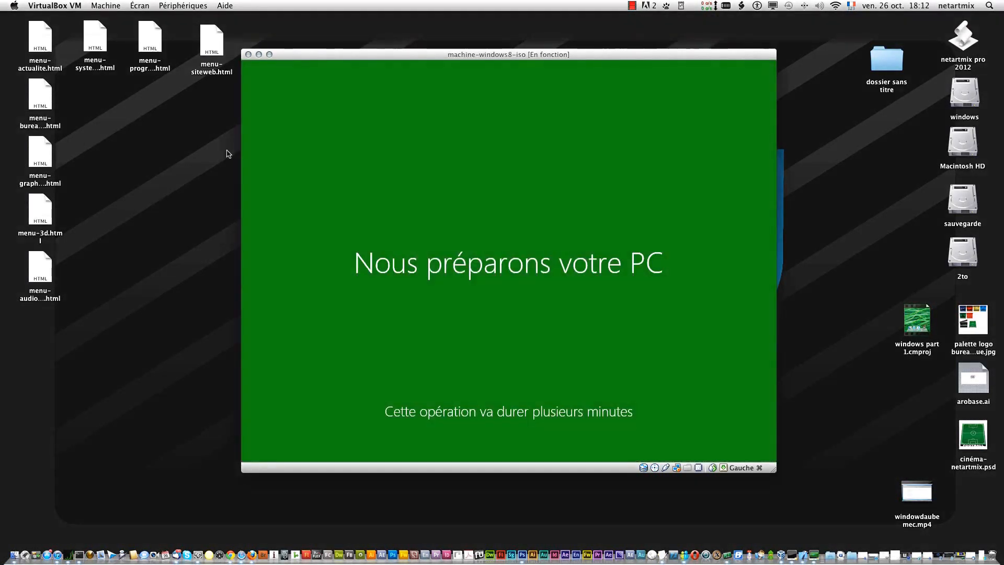
click(631, 6)
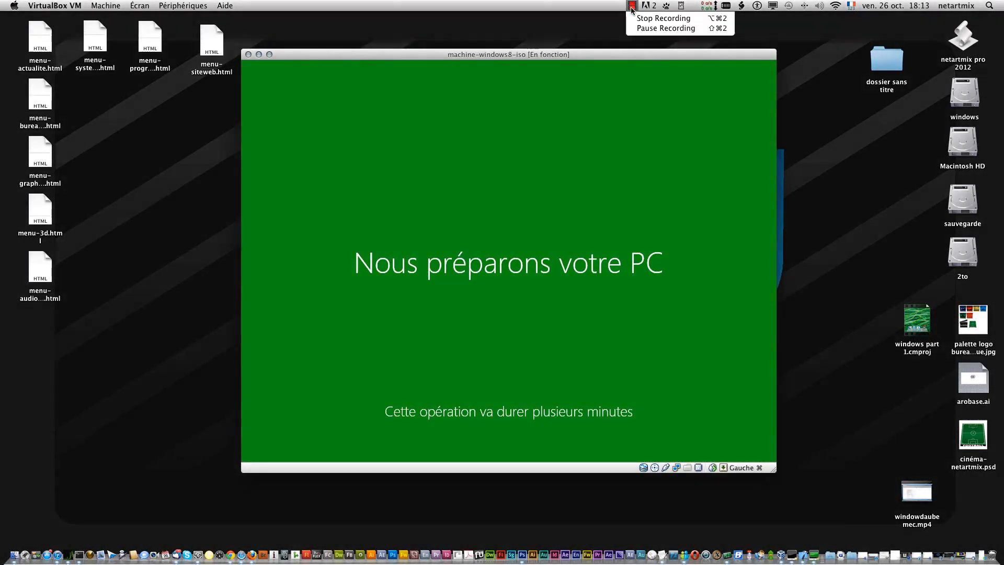
click(659, 29)
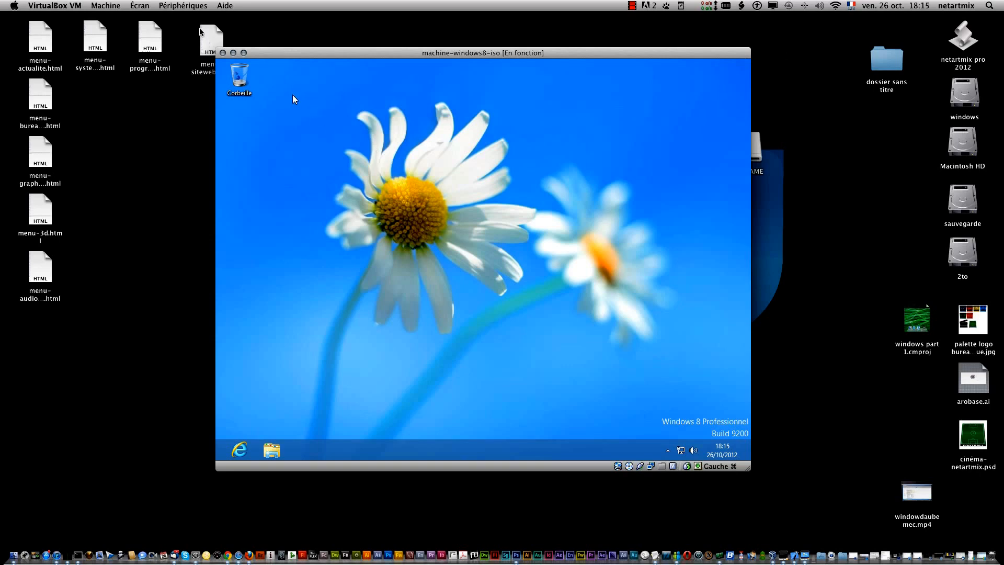
- Insert the VirtualBox Guest Additions disc into the virtual machine, run VBoxWindowsAdditions.exe from it, and allow it to make changes
click(179, 4)
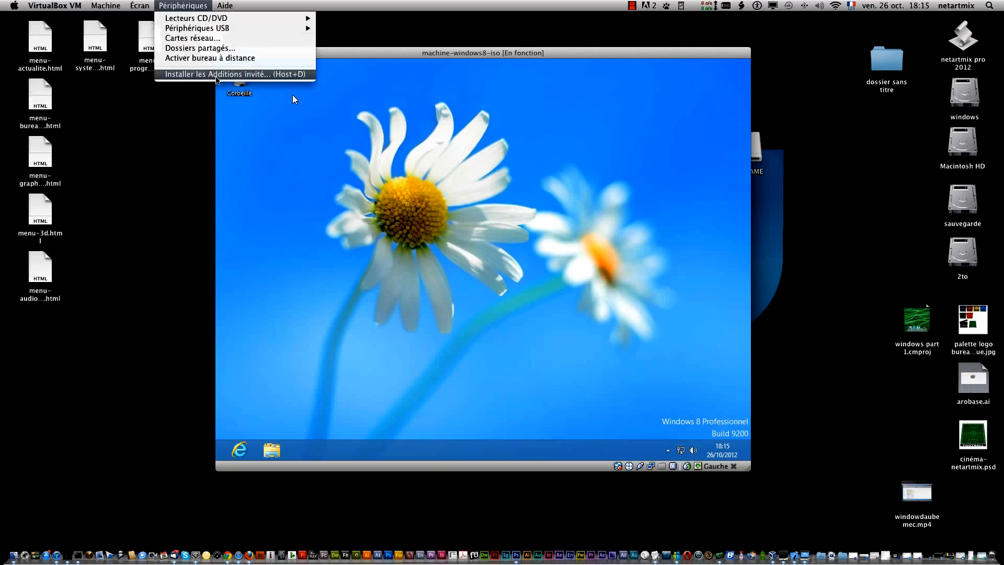
click(216, 75)
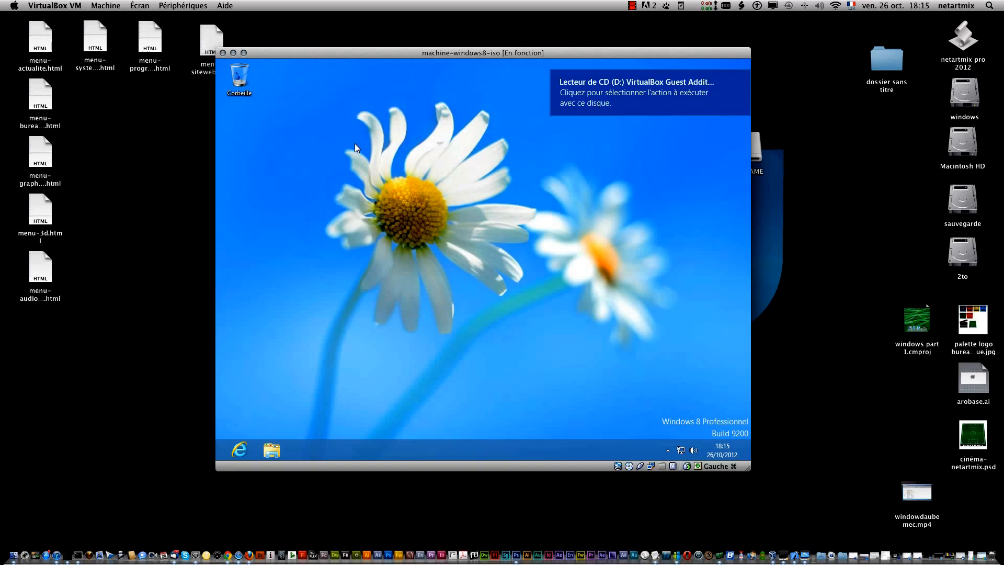
click(664, 97)
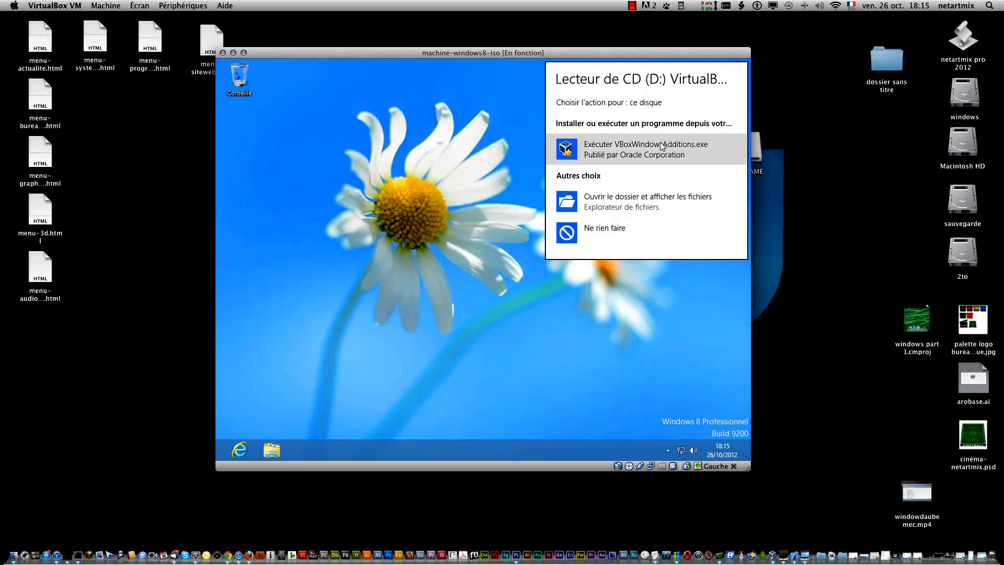
click(661, 146)
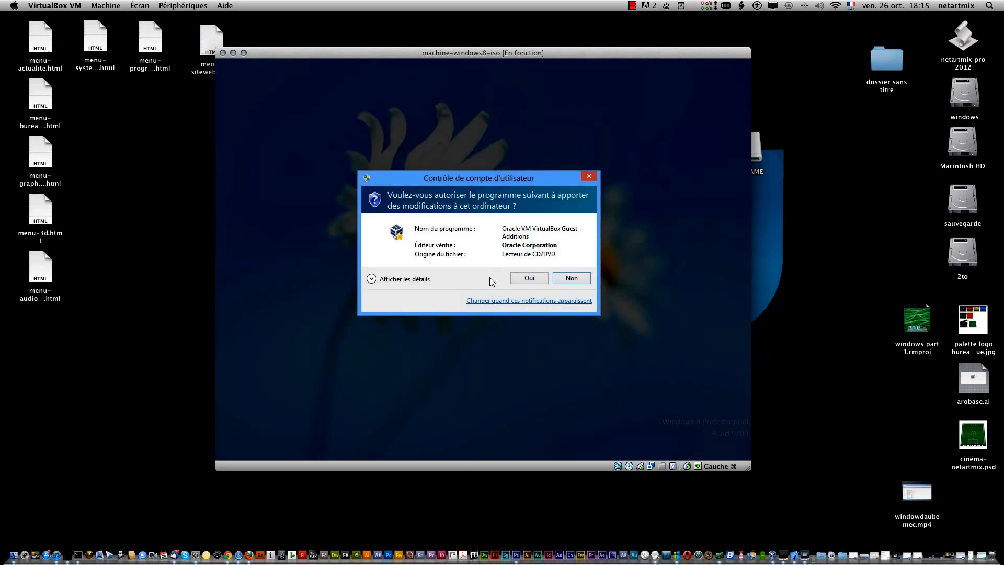
click(519, 276)
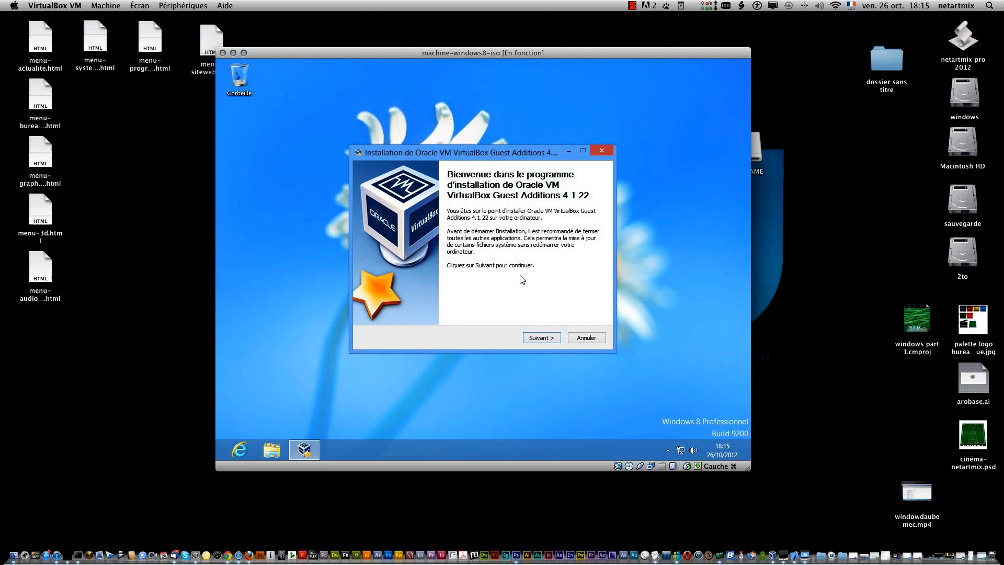
- Install Guest Additions 4.1.22 in the default folder with the Oracle system and graphics drivers, and restart Windows immediately
click(536, 340)
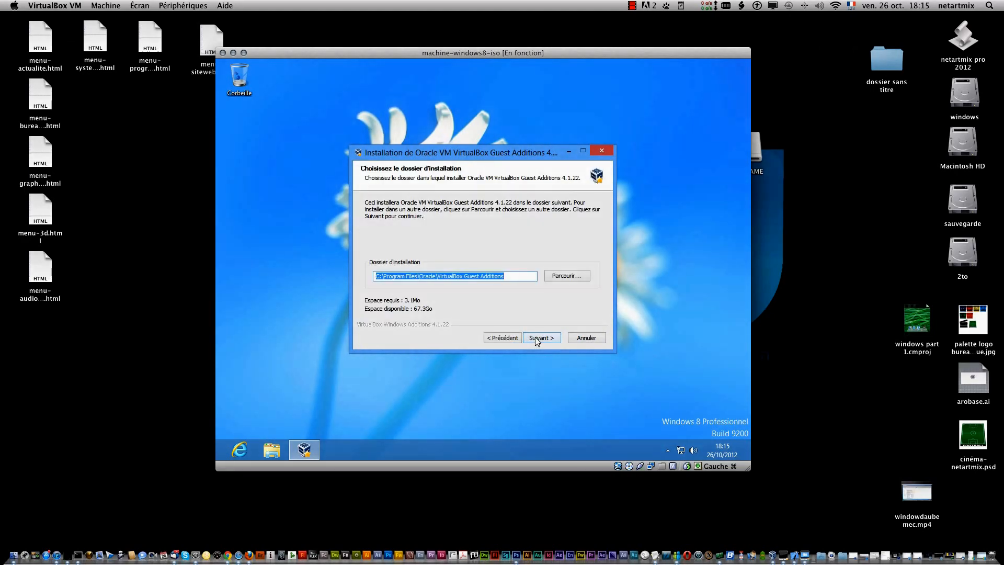
click(535, 337)
click(535, 338)
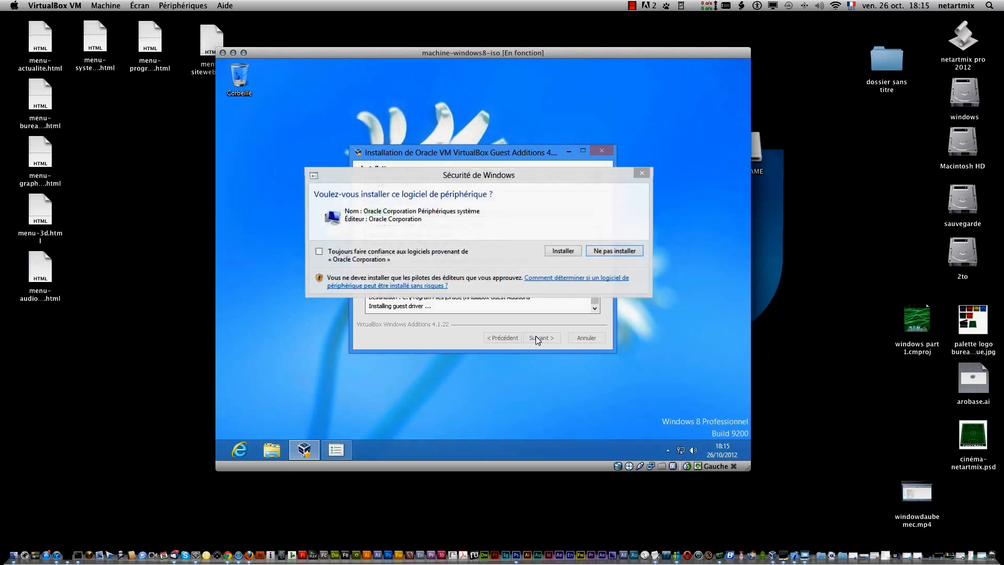
click(566, 251)
click(565, 251)
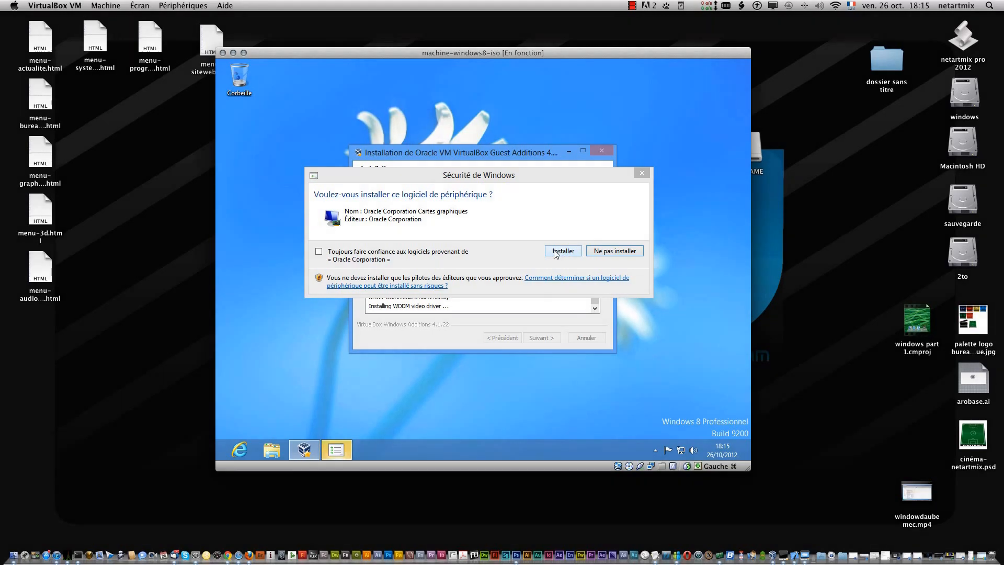
click(555, 253)
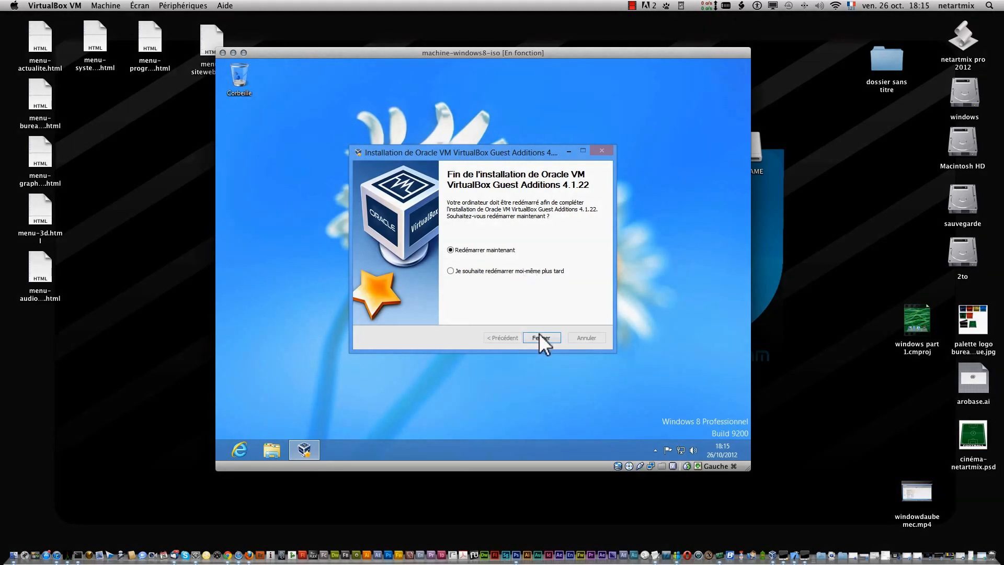
click(542, 337)
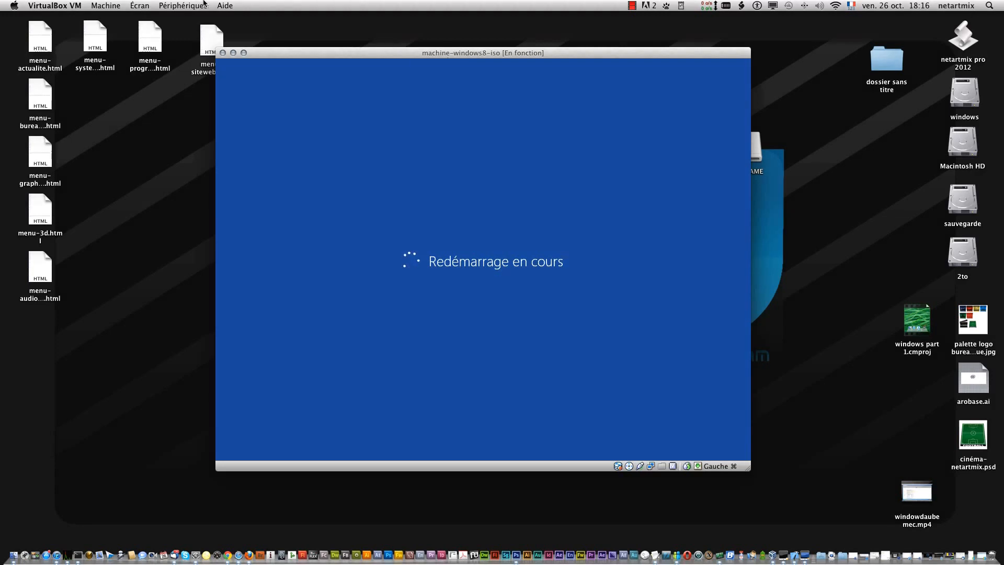
- Switch the restarted virtual machine's display to full-screen mode
click(136, 4)
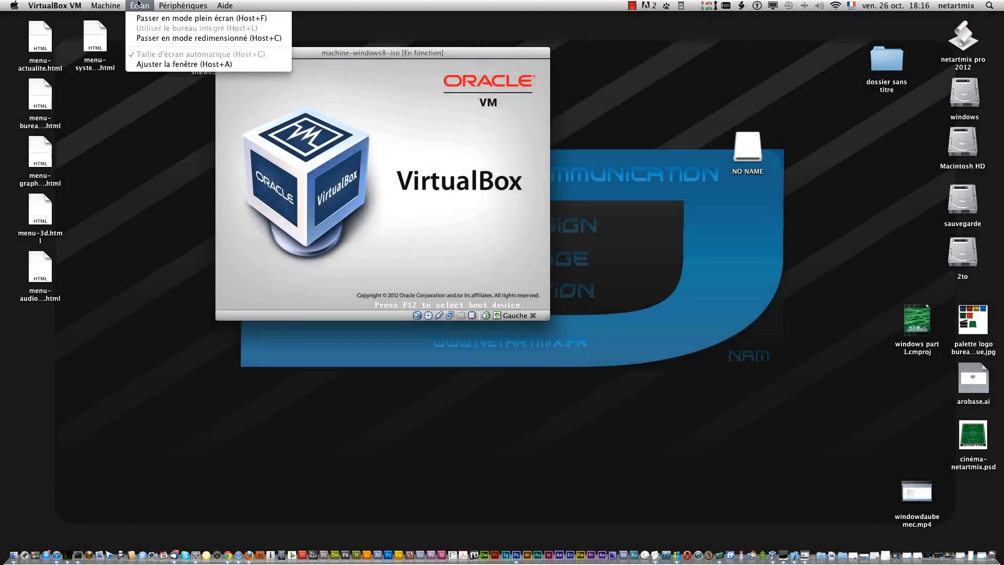
click(673, 62)
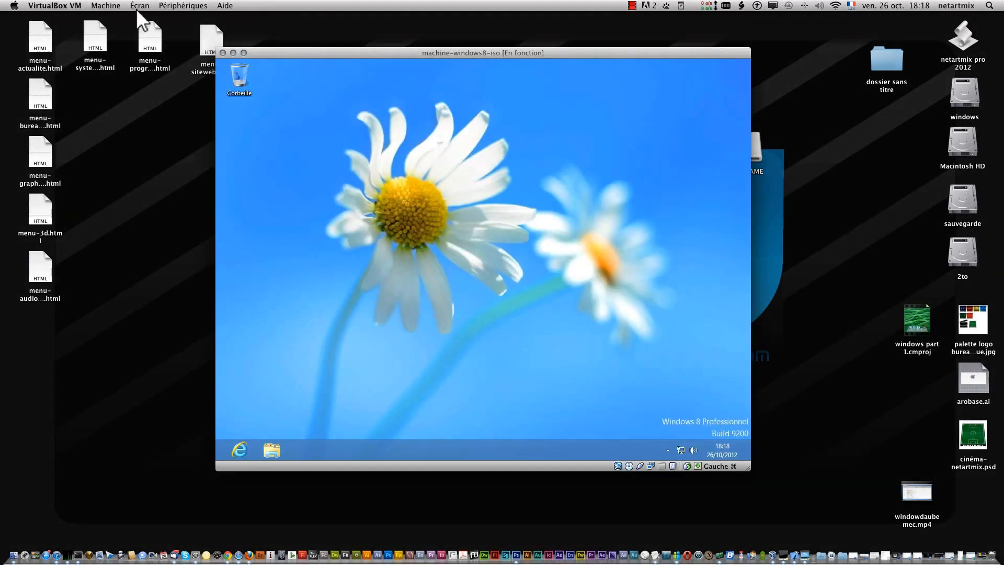
click(139, 6)
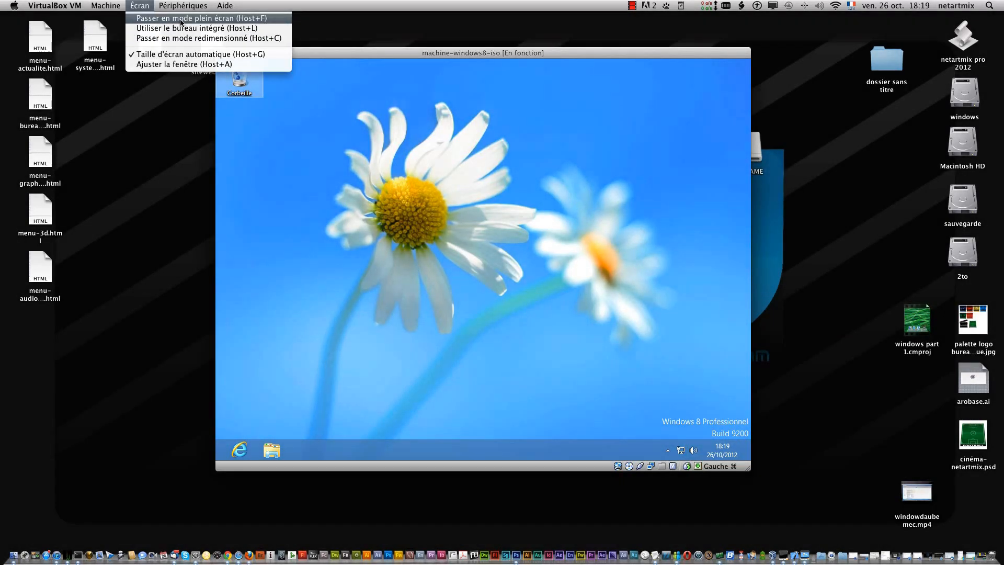
click(181, 19)
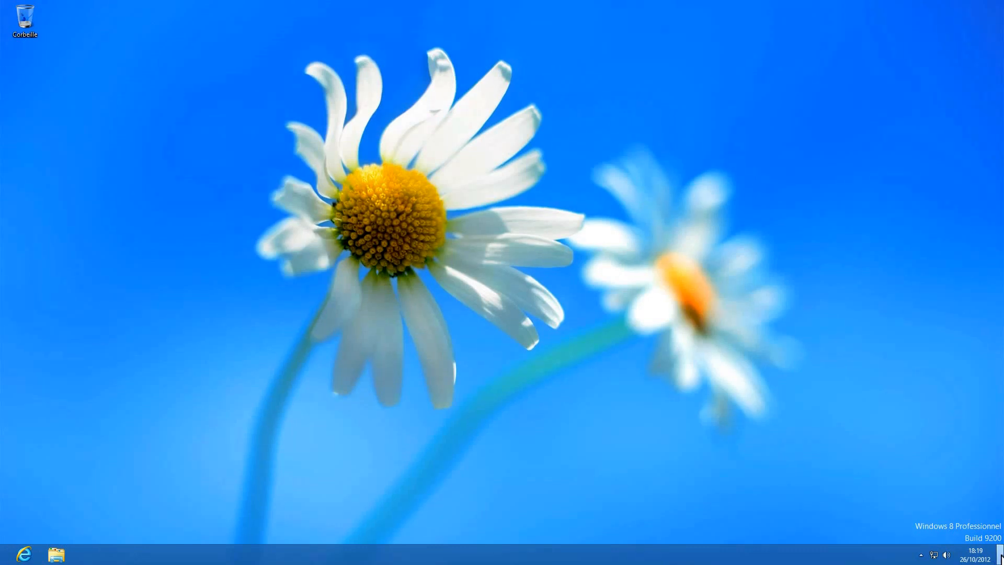
- Check the hidden notification-area icons, and go from the Windows desktop to the Start screen
click(921, 554)
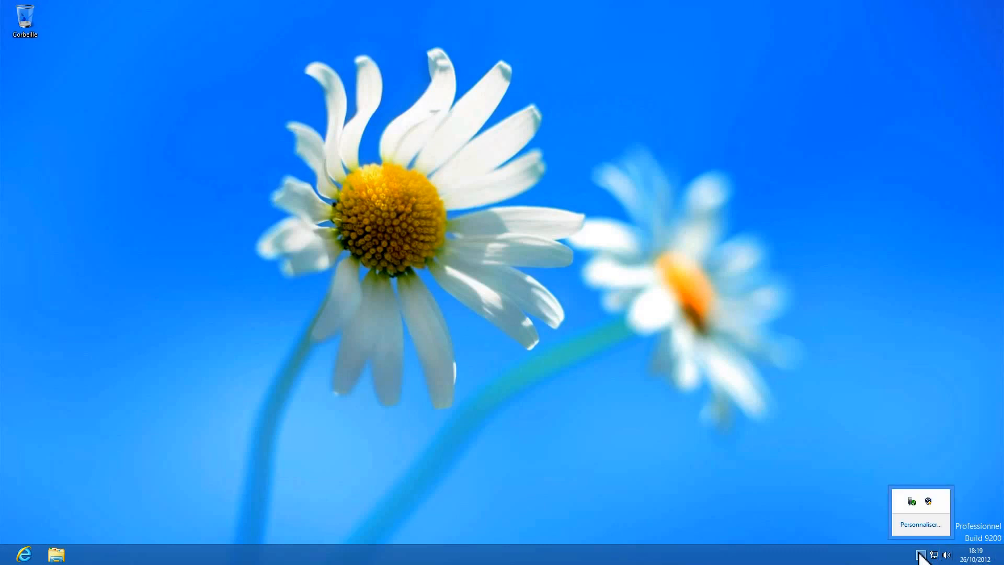
click(912, 420)
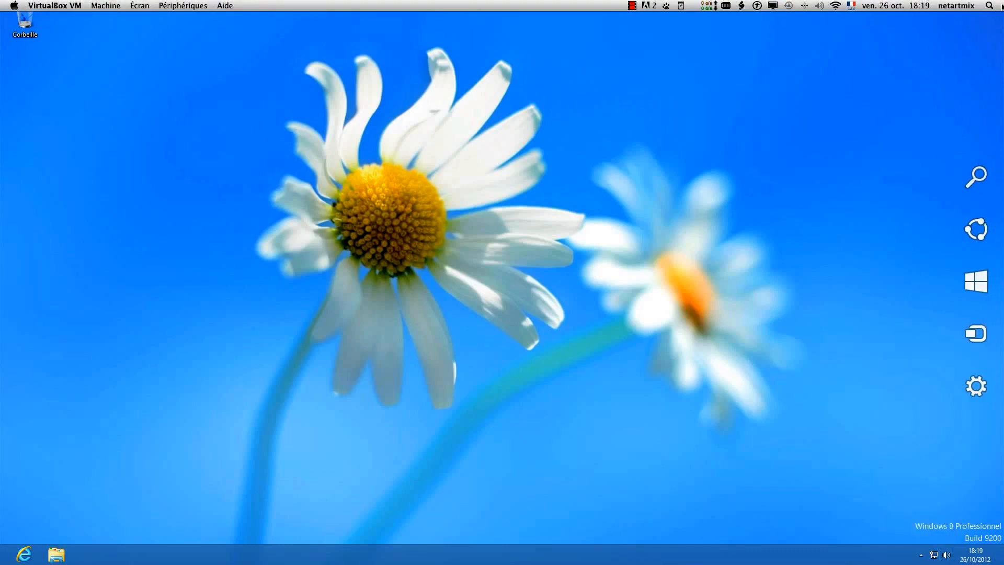
mouse_move(976, 20)
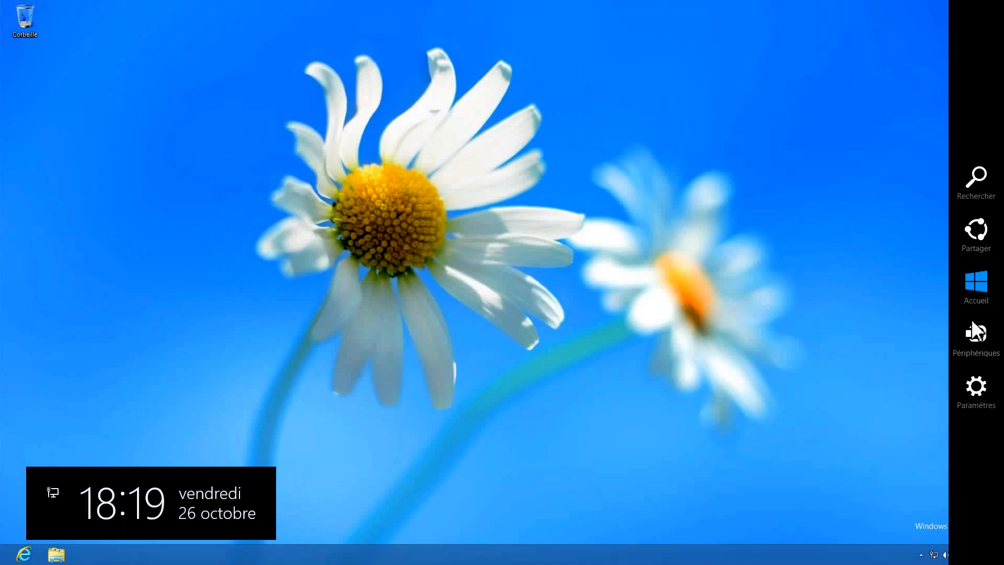
click(987, 290)
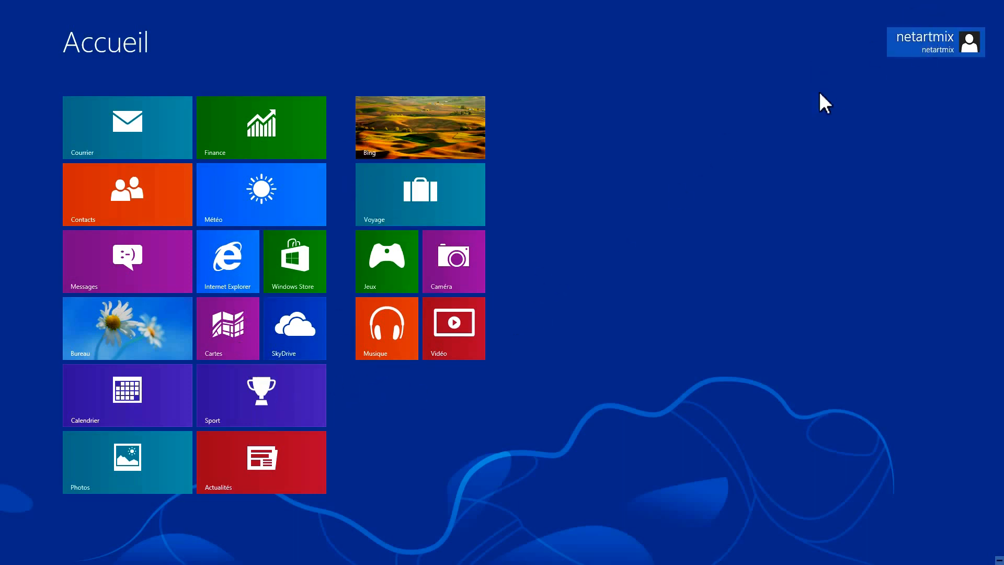
mouse_move(451, 1)
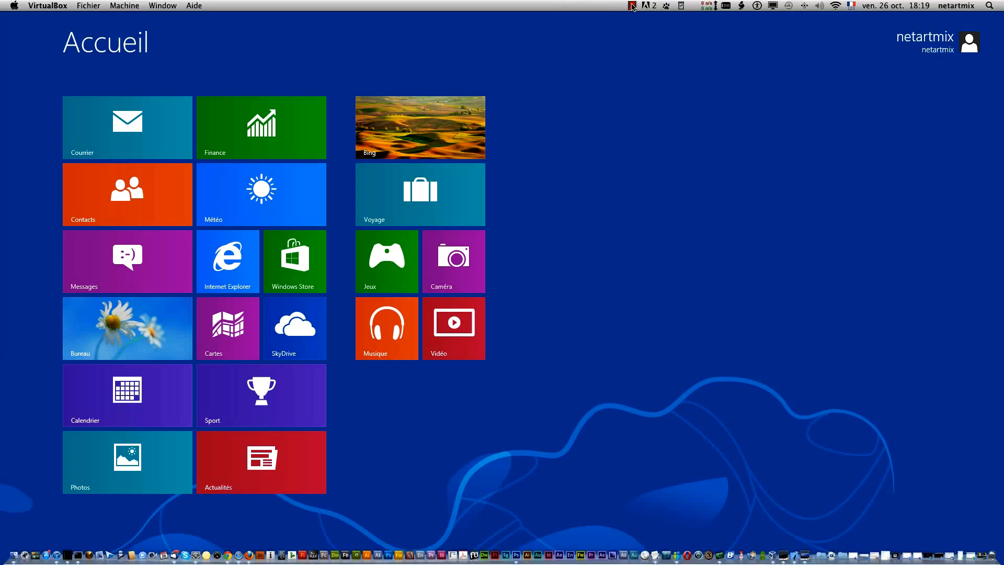
click(632, 7)
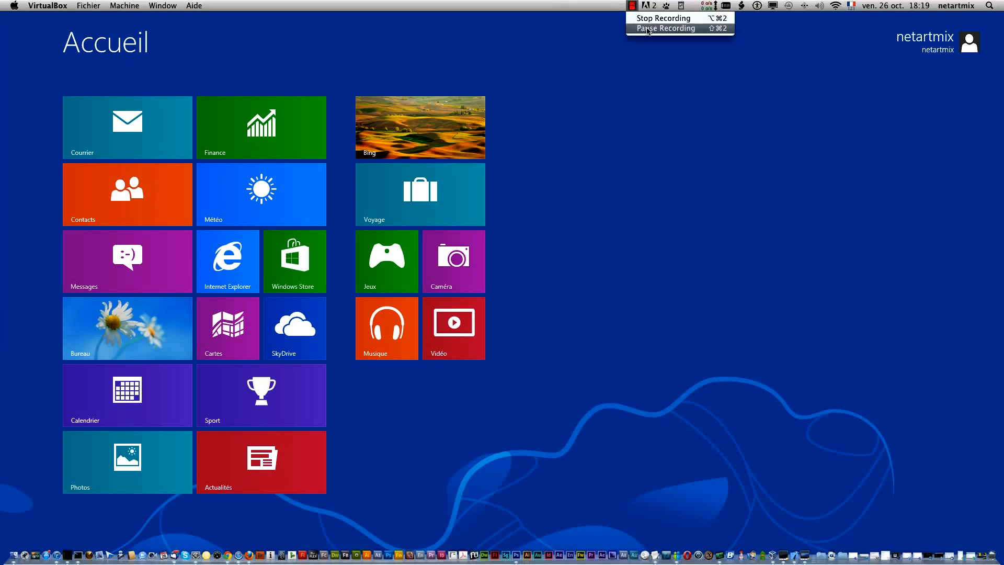